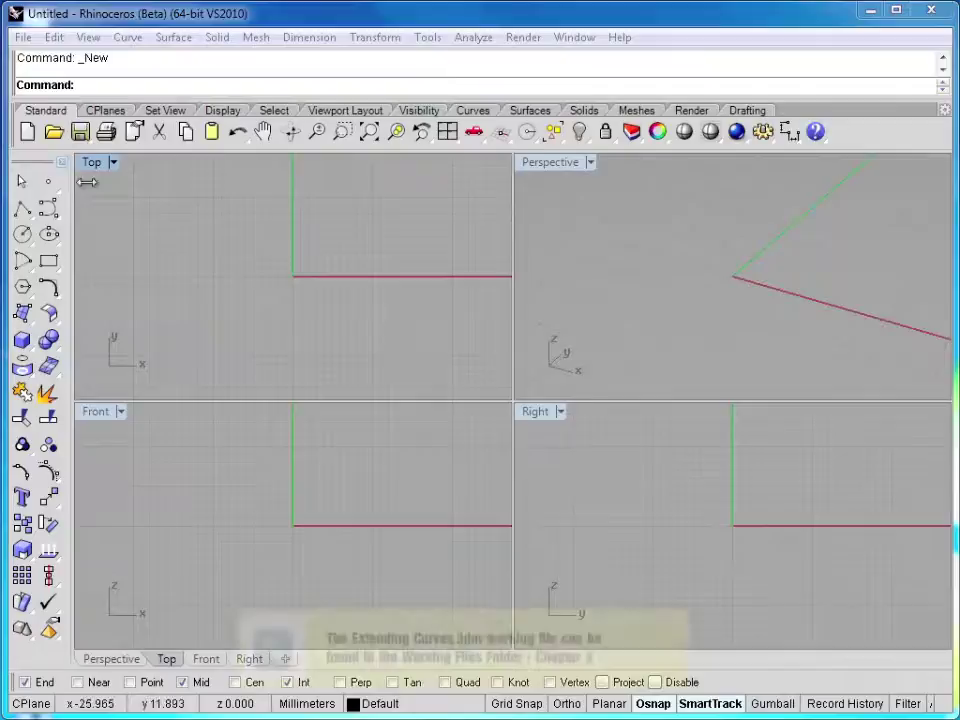
Choose Extending Curves.3dm from the Chapter 5 folder in the Open dialog
click(54, 131)
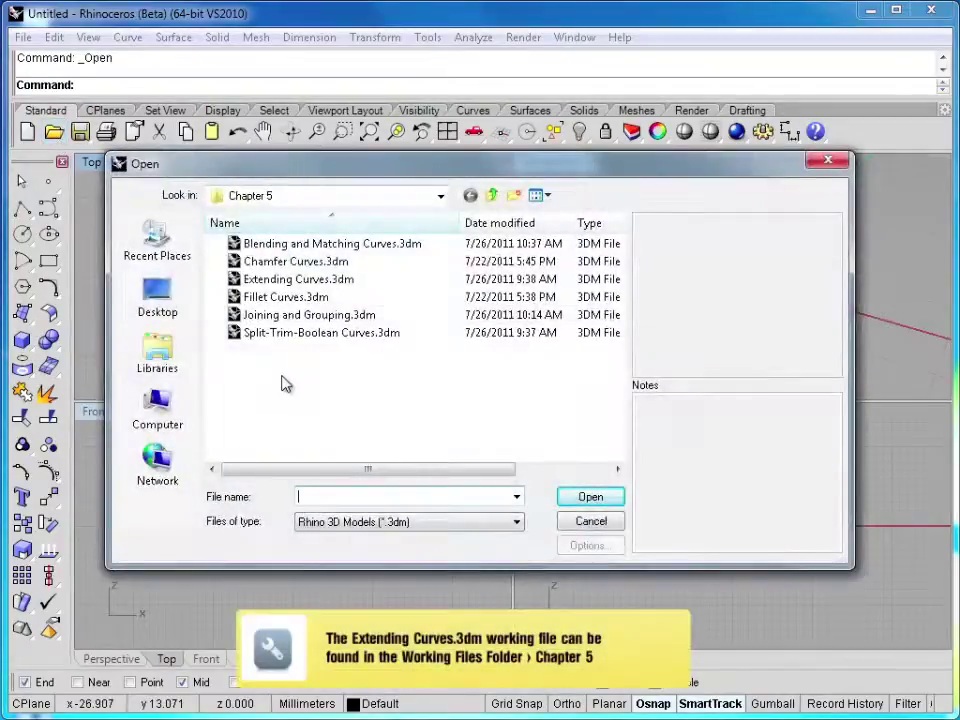
click(286, 282)
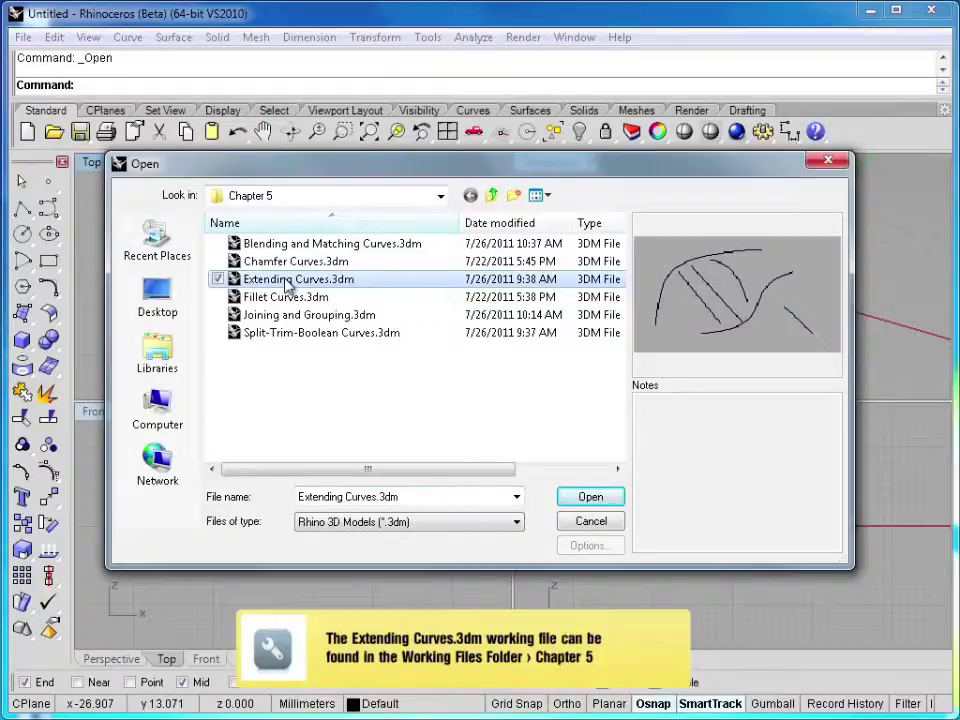
click(590, 498)
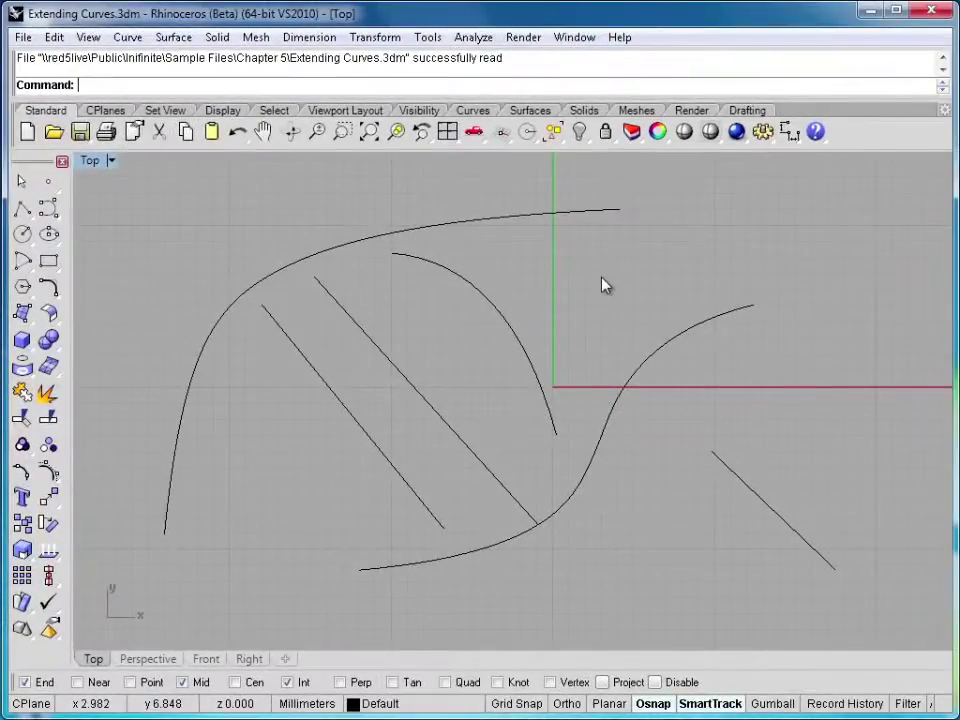
Look at the Extend Curve entry in the Curve menu, then close the menu without choosing
click(128, 38)
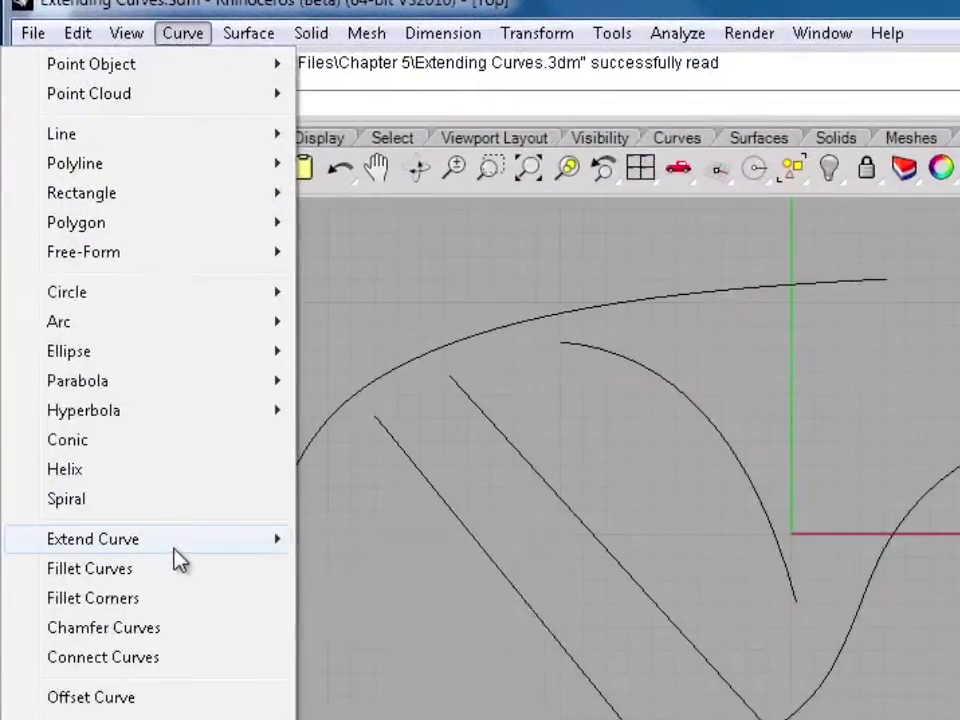
mouse_move(178, 560)
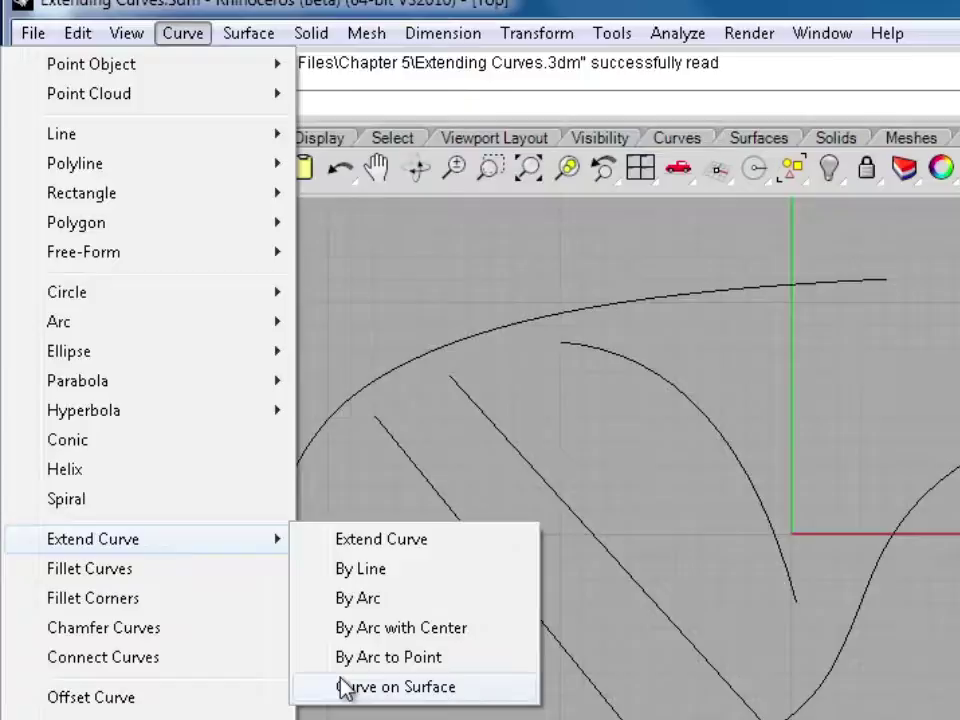
key(Escape)
key(Escape)
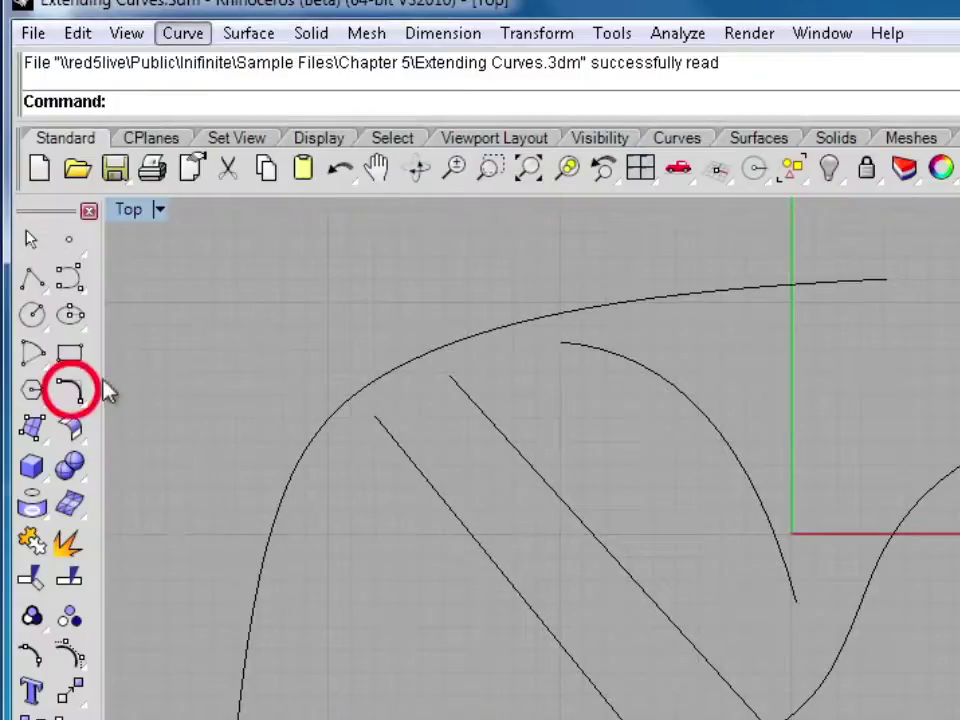
Tear the Extend flyout off Curve Tools as a floating palette
click(82, 405)
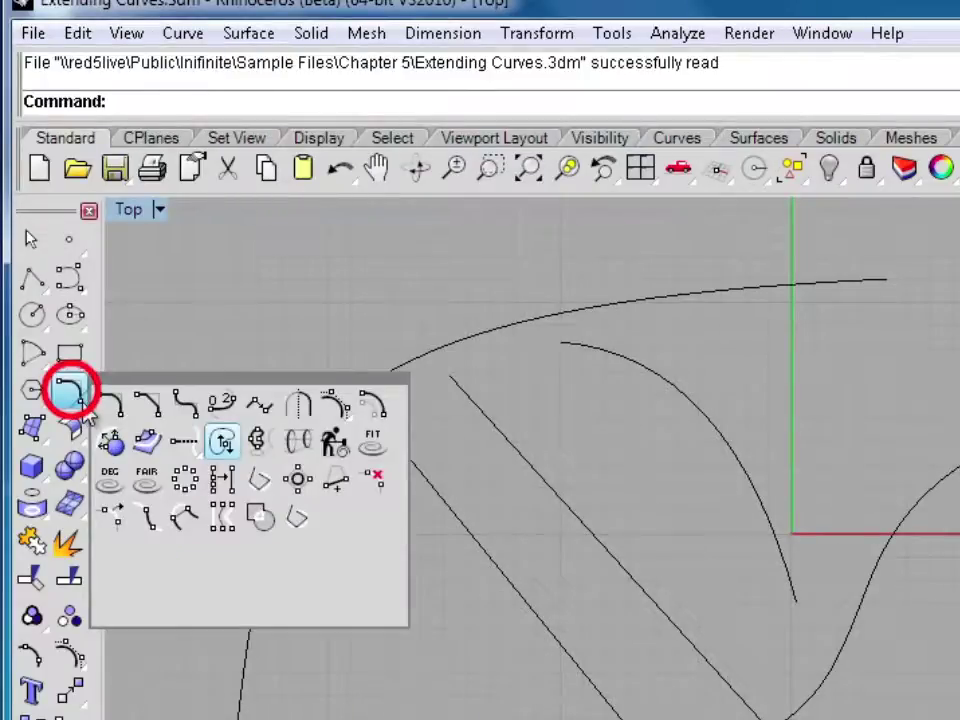
click(196, 459)
drag(210, 480, 167, 268)
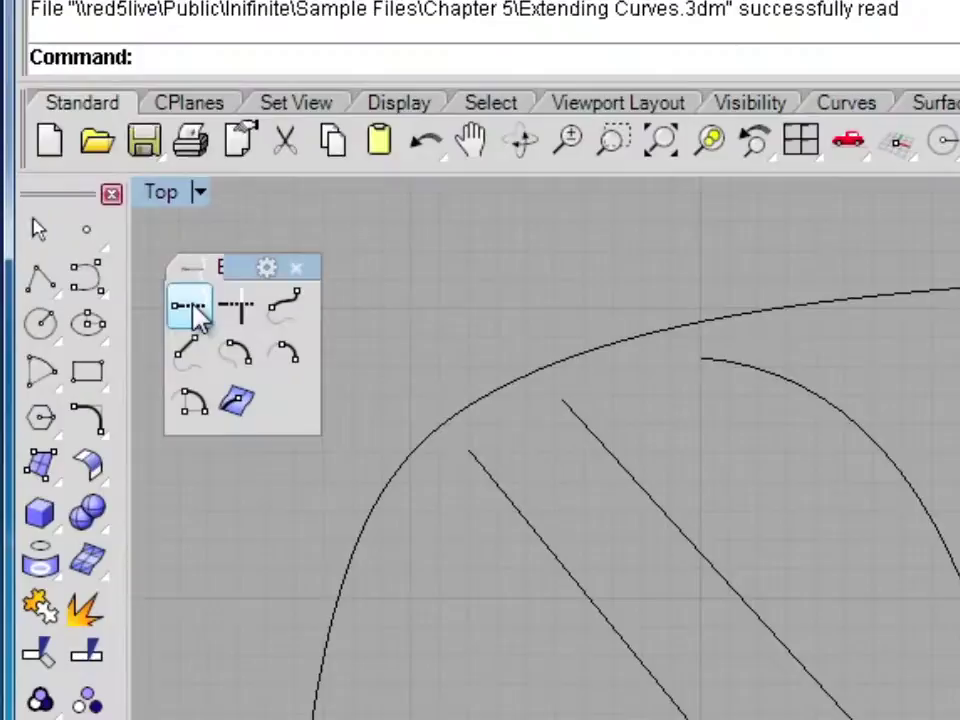
Start Extend with the large arc and the S-curve as boundaries
click(197, 310)
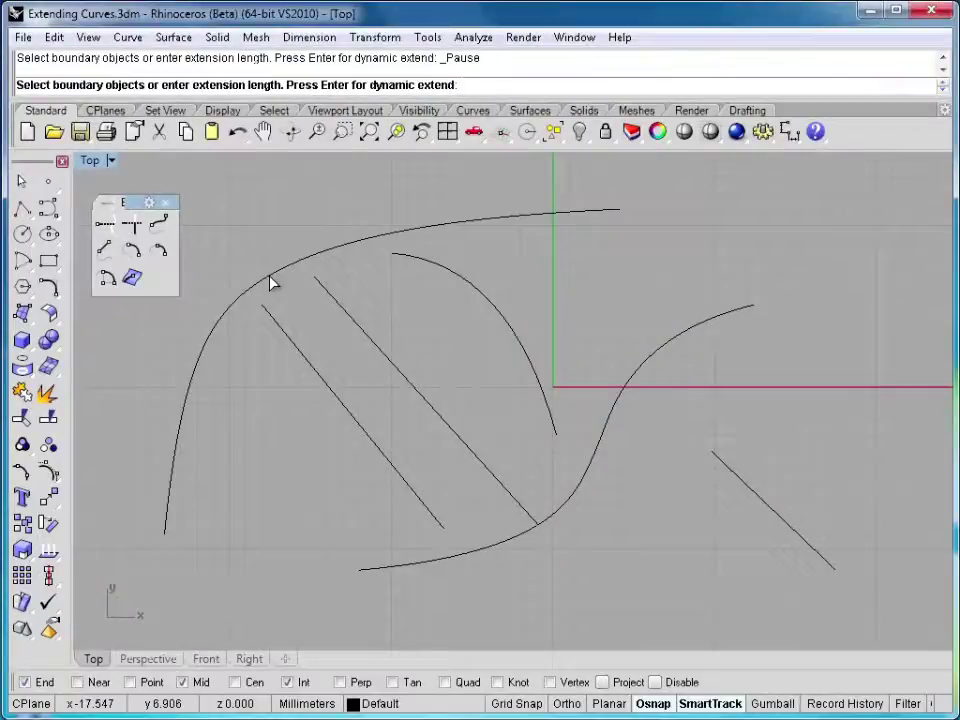
click(270, 283)
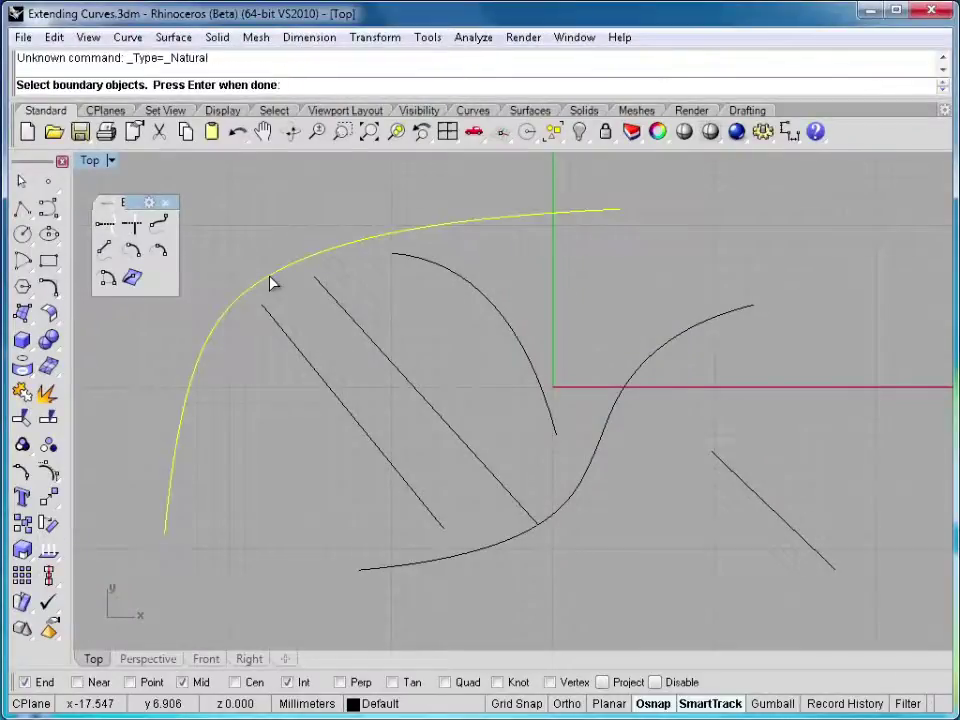
click(437, 558)
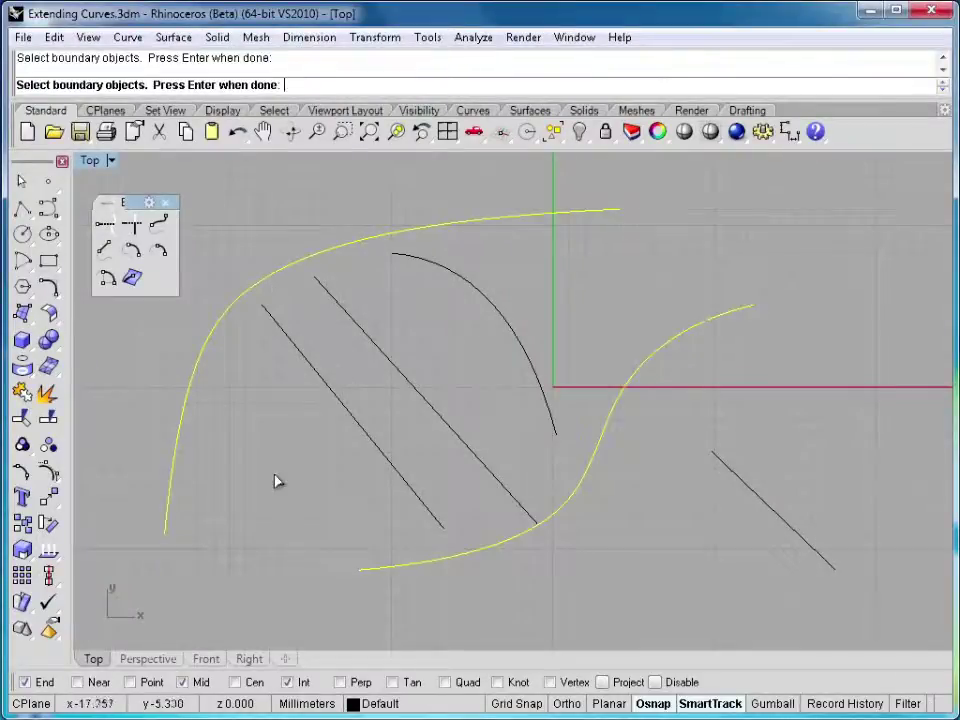
key(Return)
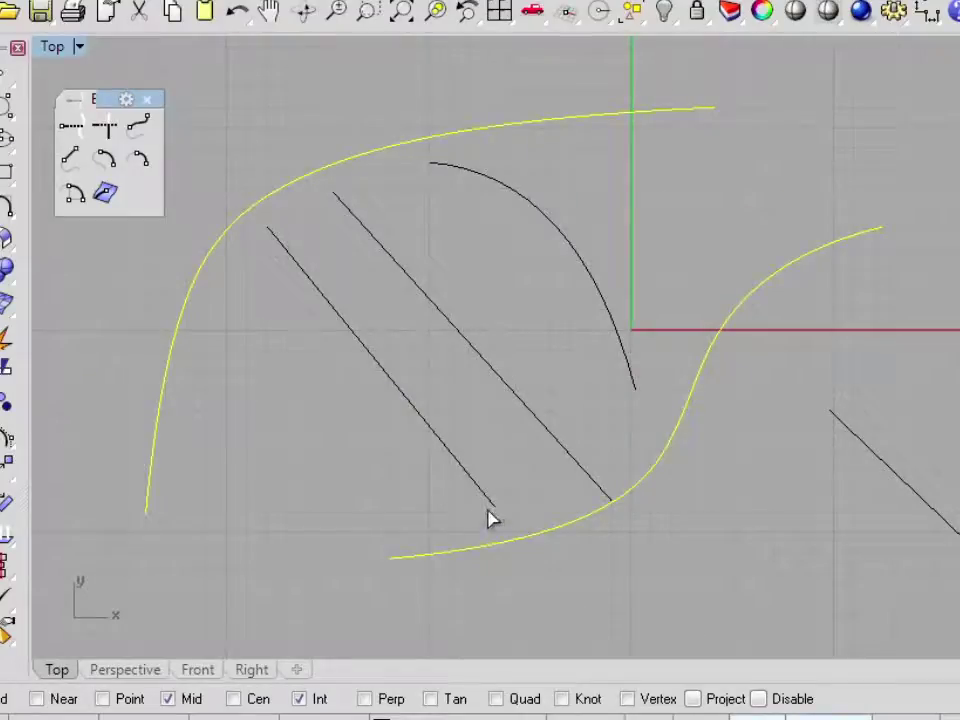
Extend both ends of the left line, the inner arc's lower end and the lone right line to the boundaries
click(274, 239)
click(493, 510)
click(630, 371)
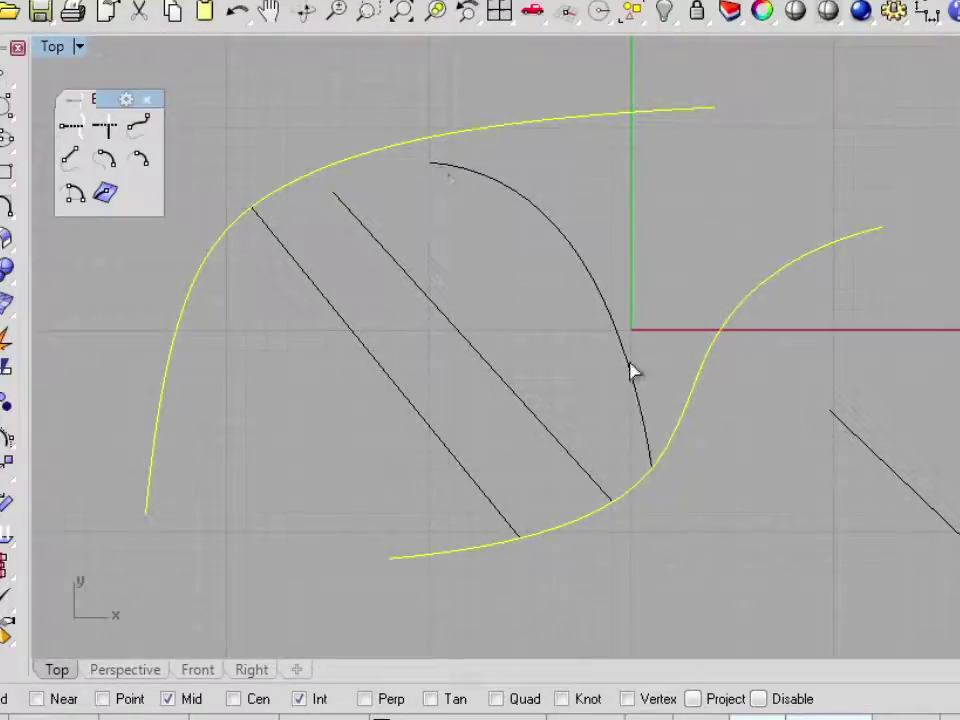
click(845, 435)
Split the lower S-curve with both diagonal lines and the inner arc as cutters, then select two pieces to check
key(Return)
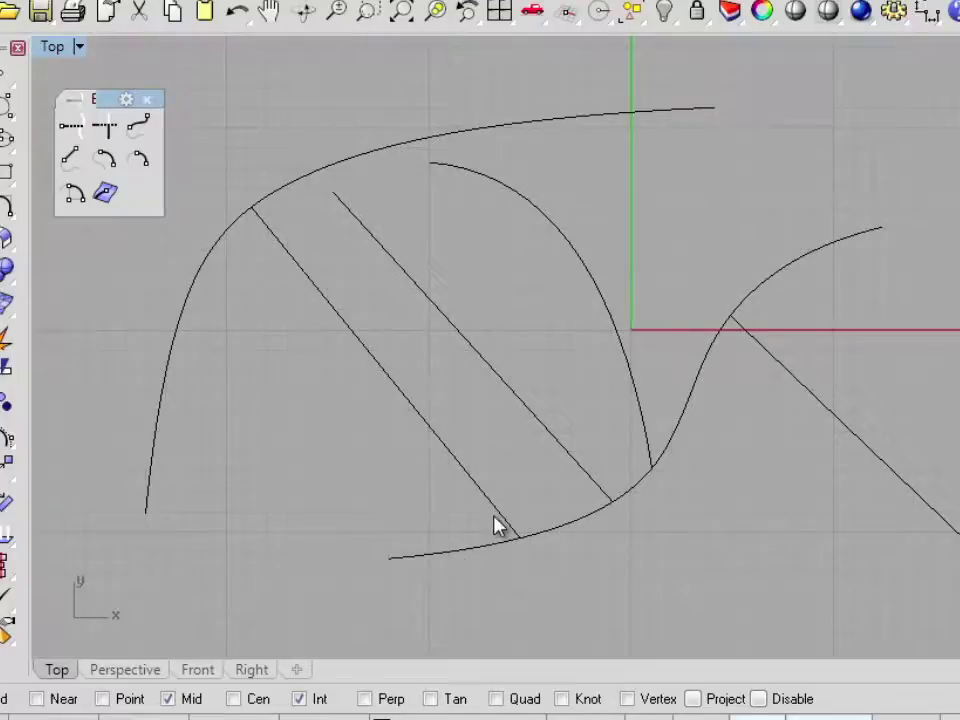
click(566, 531)
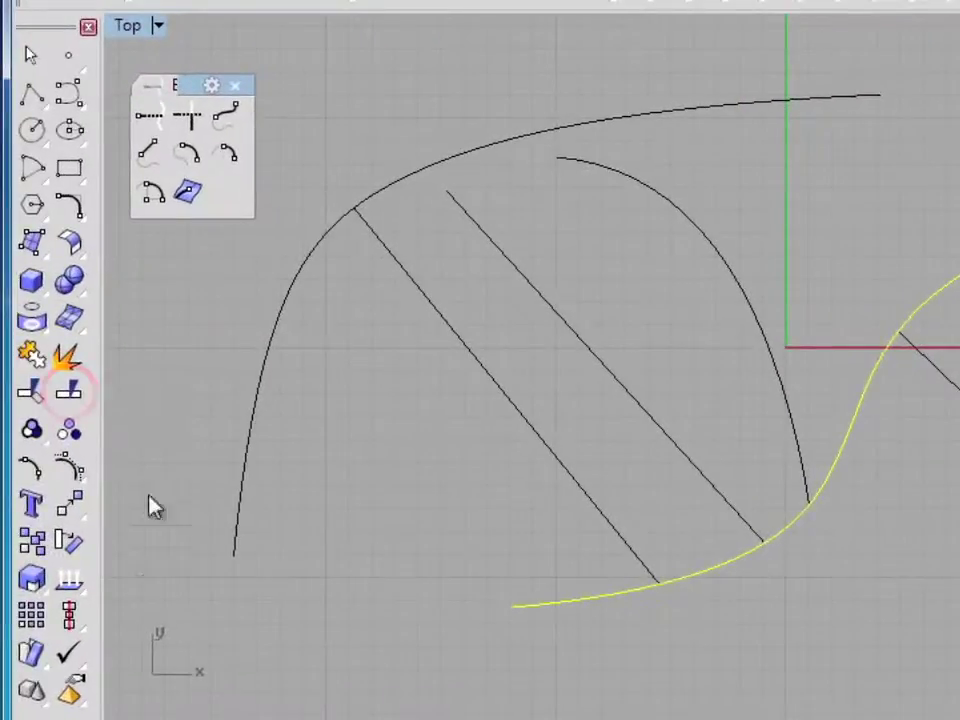
click(4, 370)
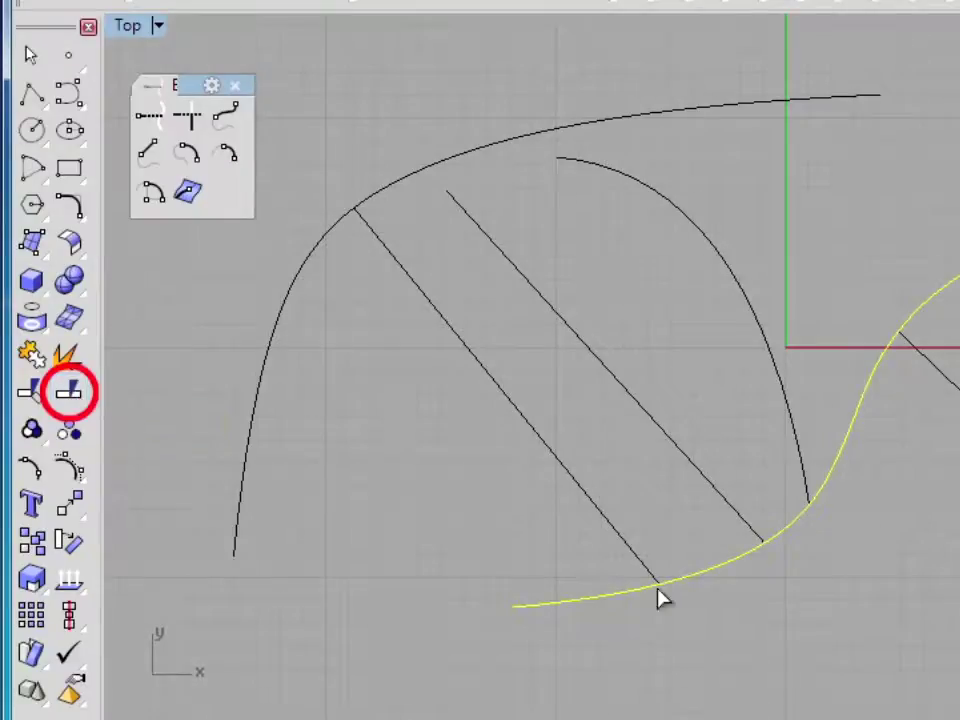
click(637, 567)
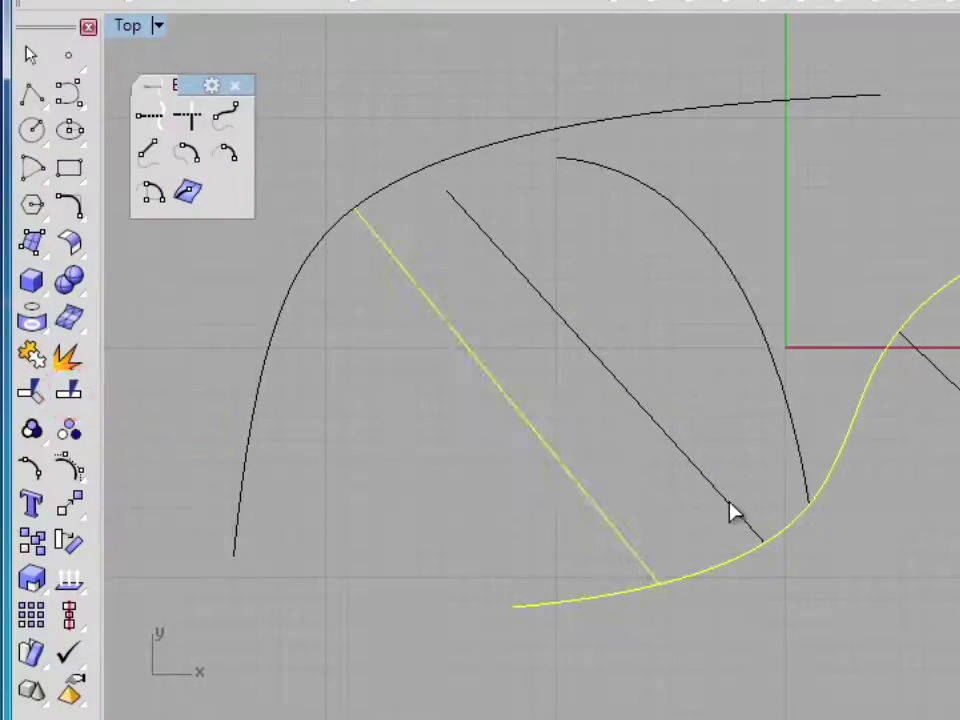
click(730, 507)
click(801, 457)
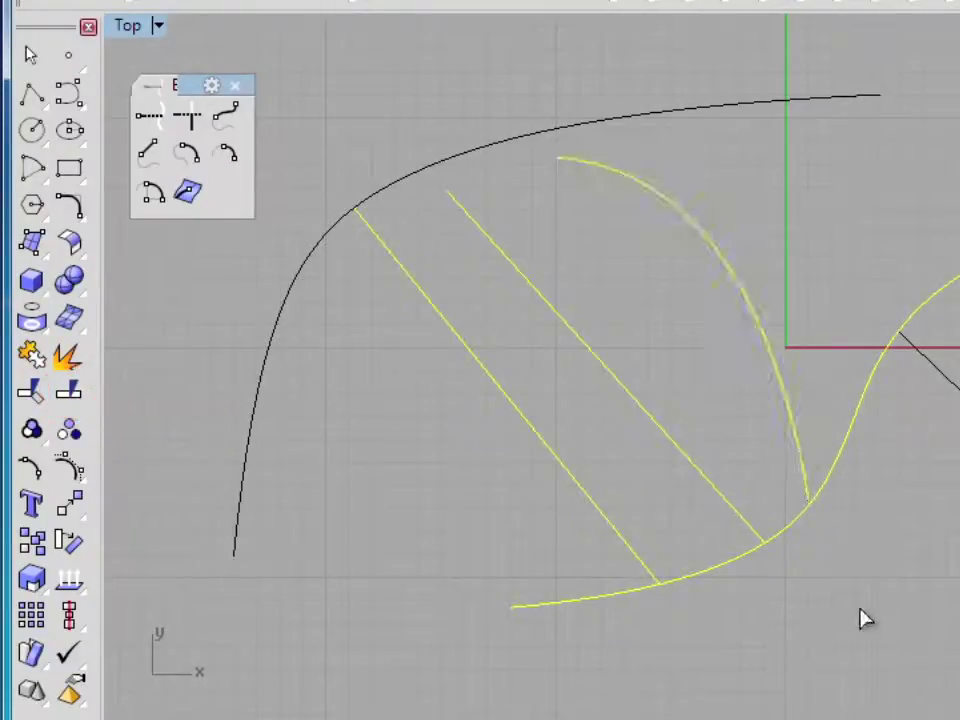
key(Return)
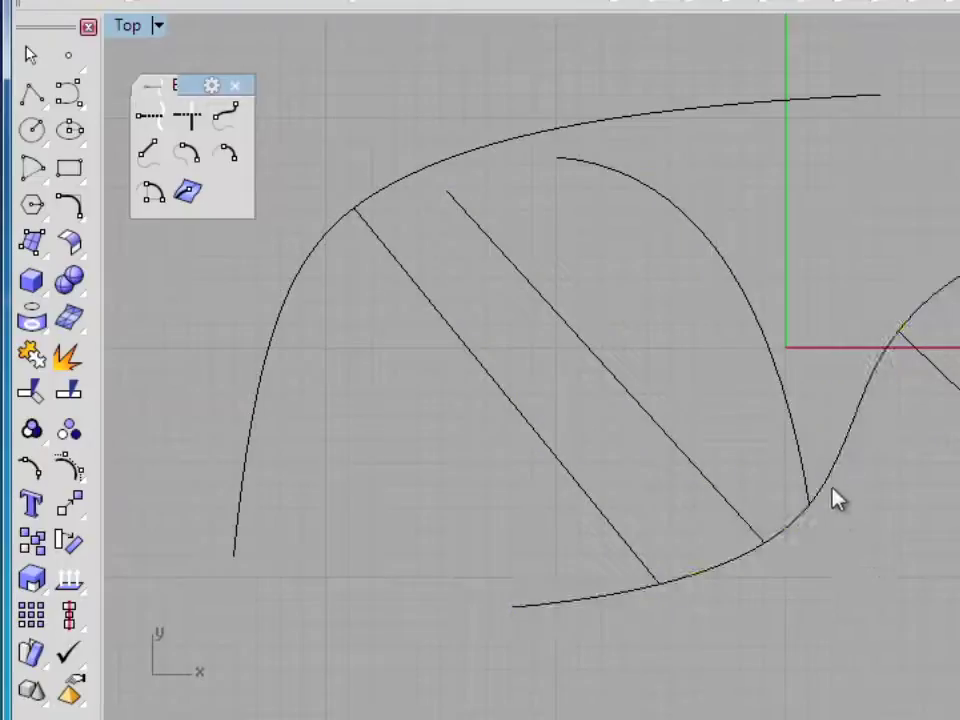
click(630, 596)
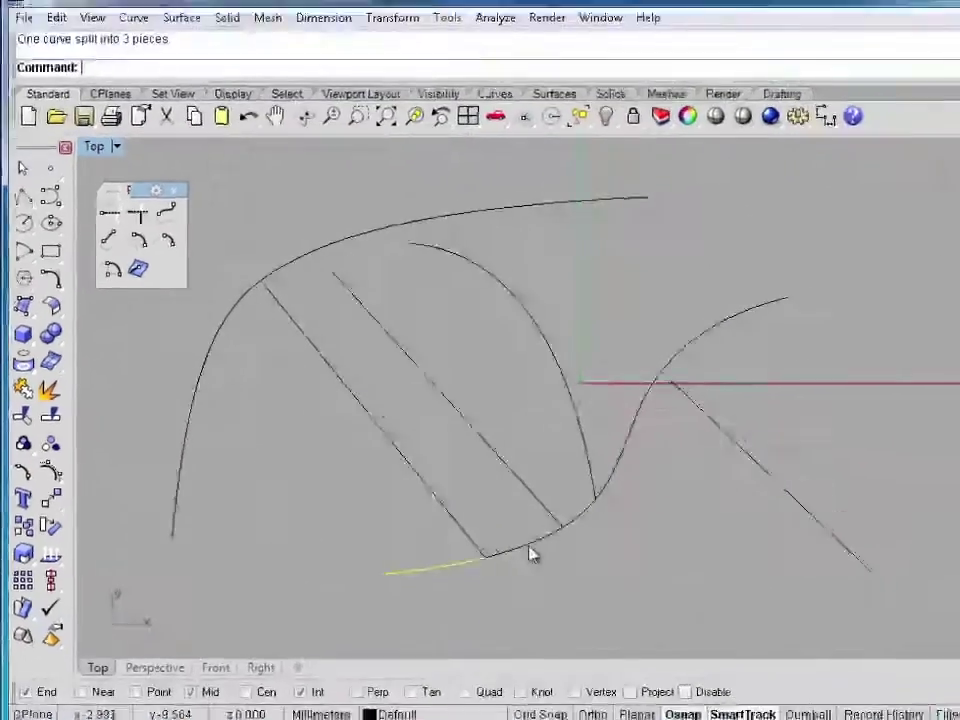
click(721, 574)
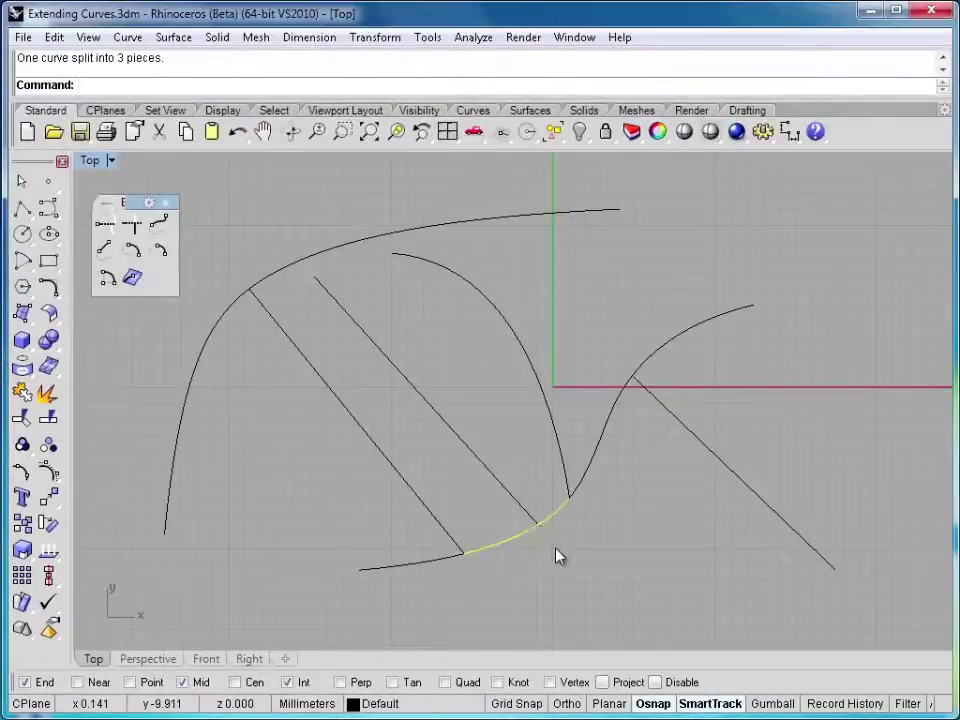
Zoom in and extend the short line down to the long diagonal line
key(Escape)
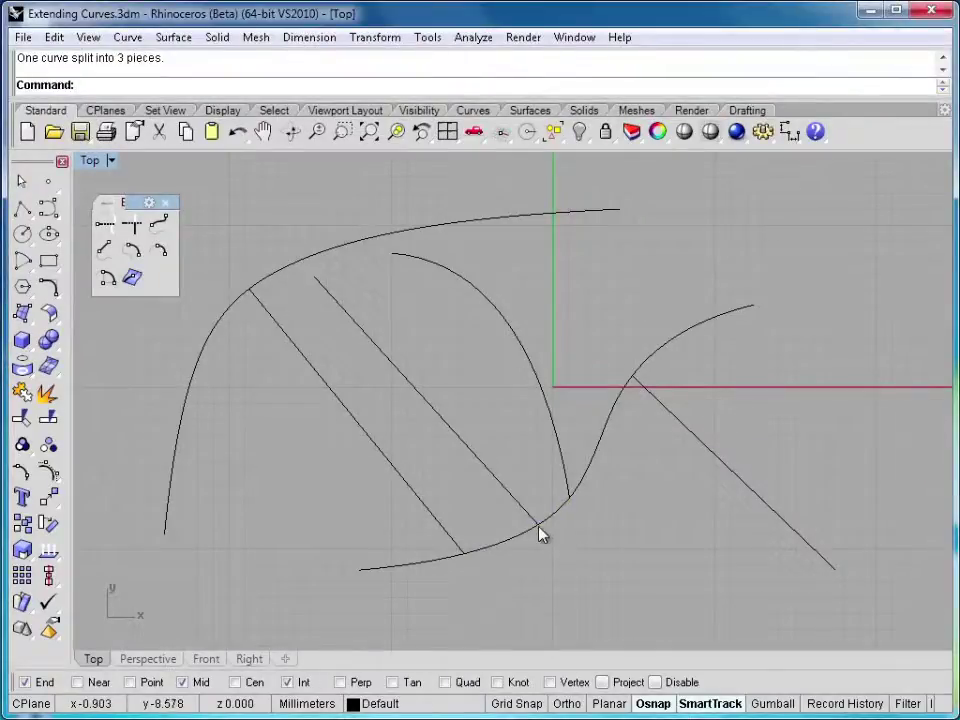
click(344, 135)
drag(510, 518, 564, 542)
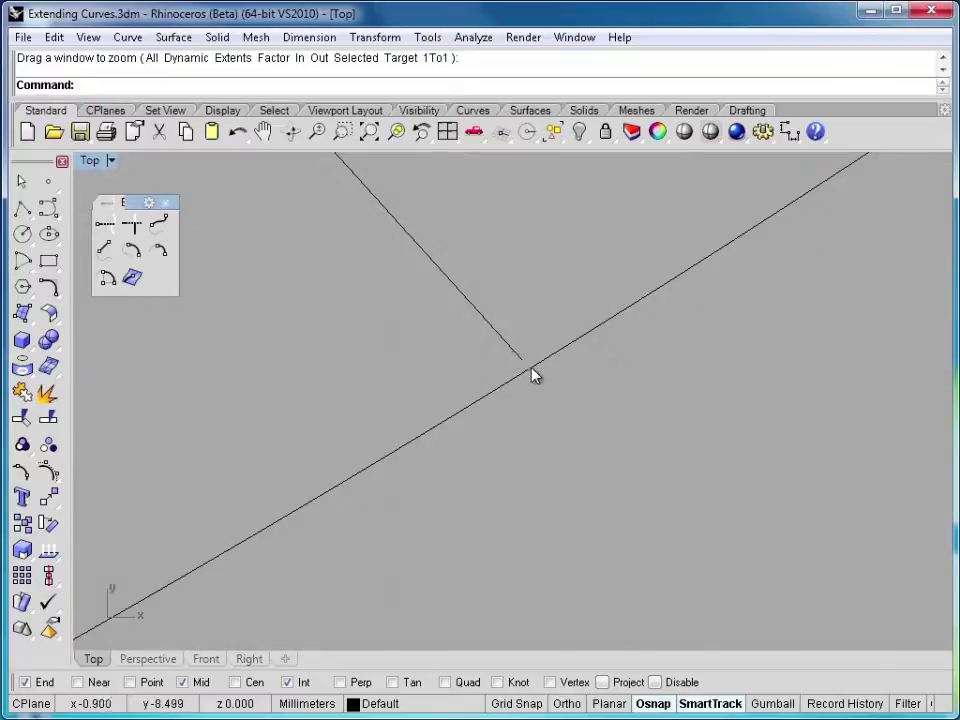
click(105, 226)
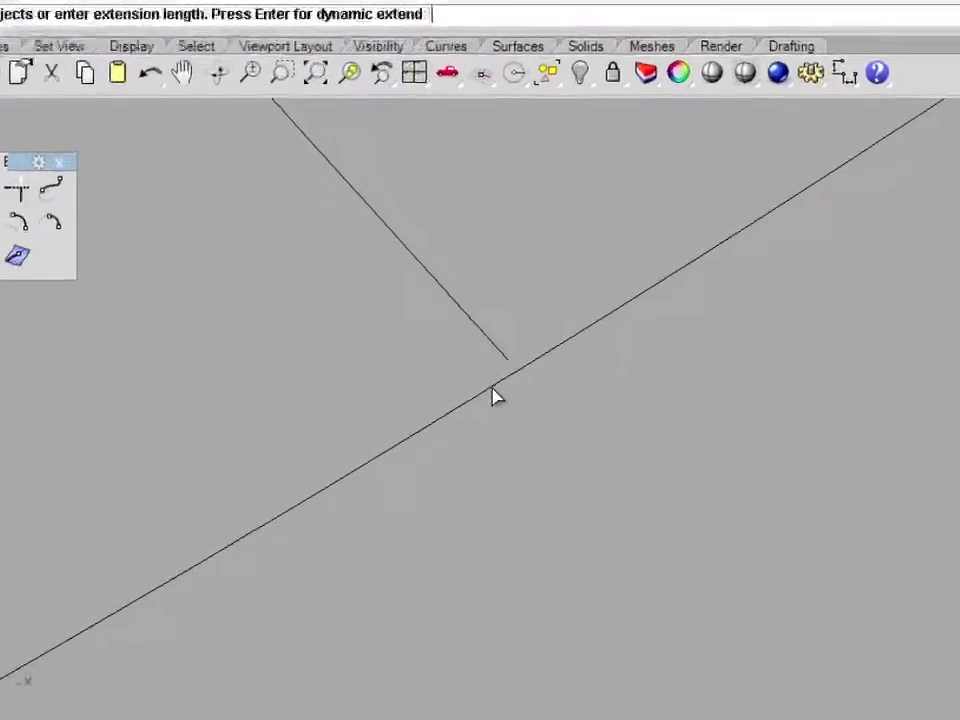
click(492, 390)
key(Return)
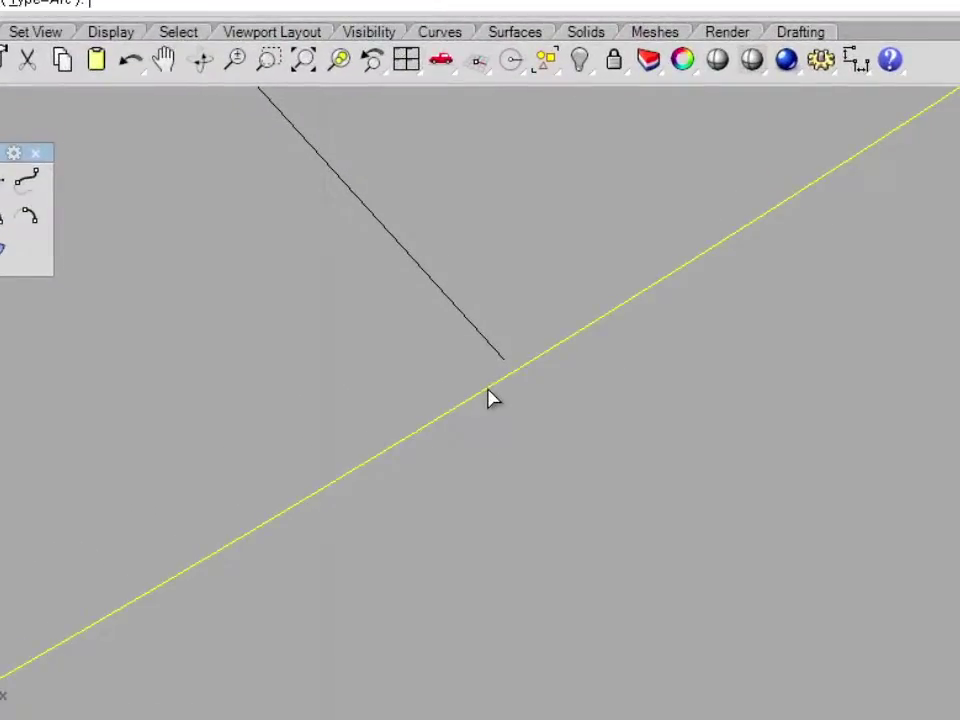
click(498, 357)
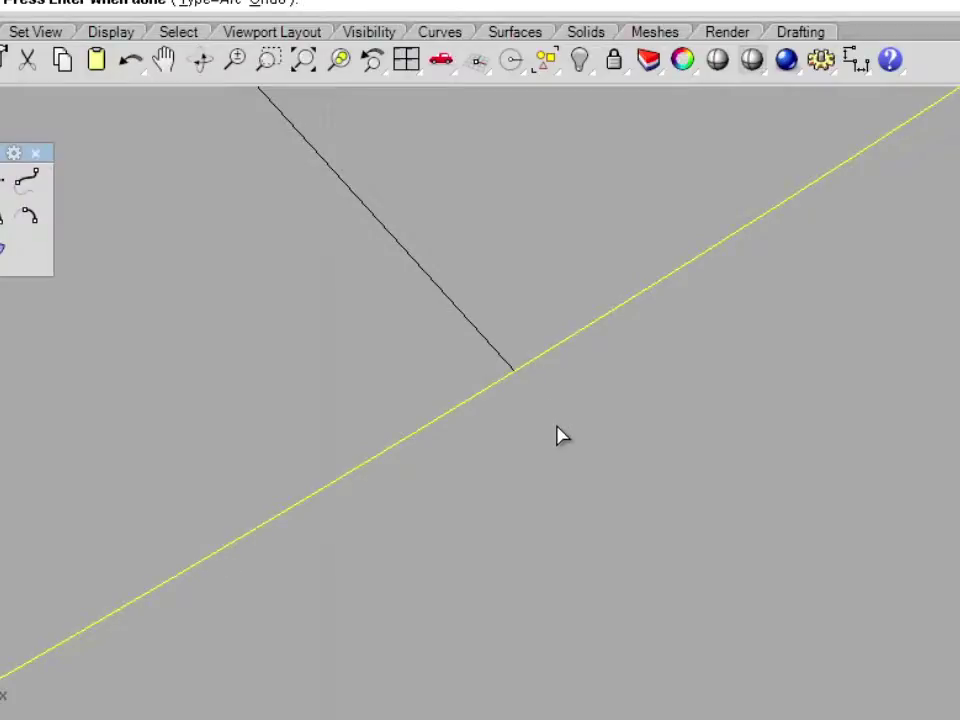
key(Return)
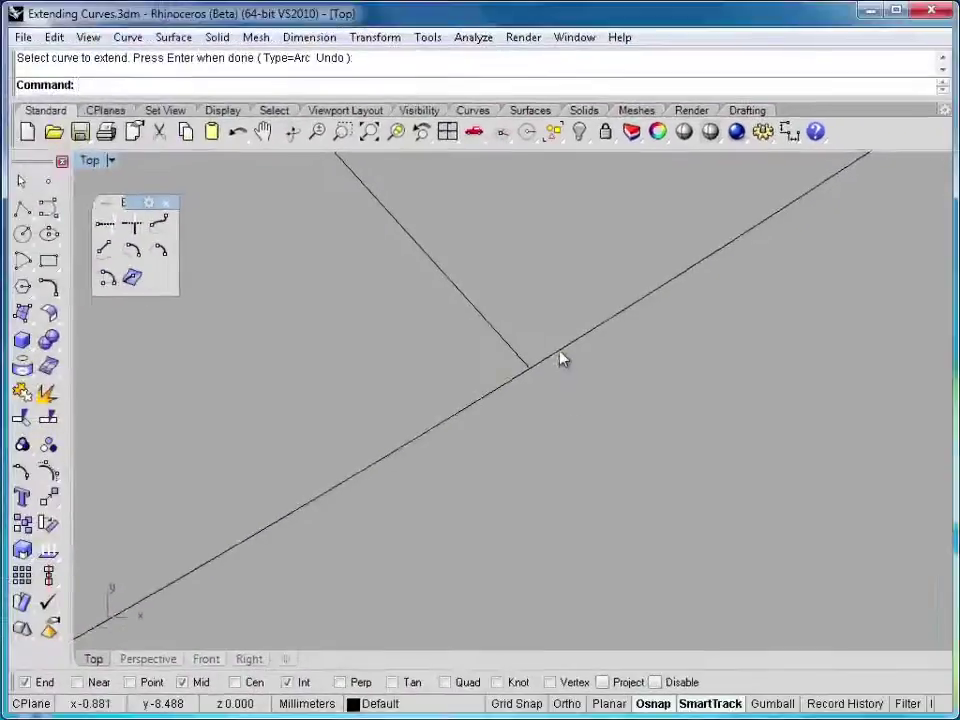
Split the long diagonal line where the short line meets it, checking the lower piece
click(558, 353)
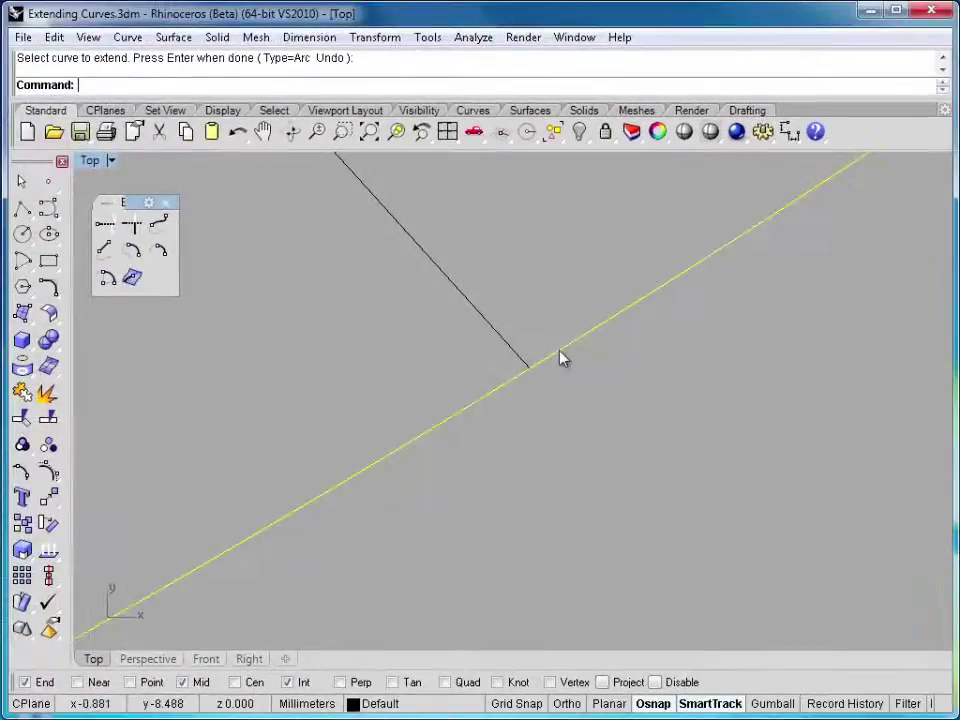
click(48, 418)
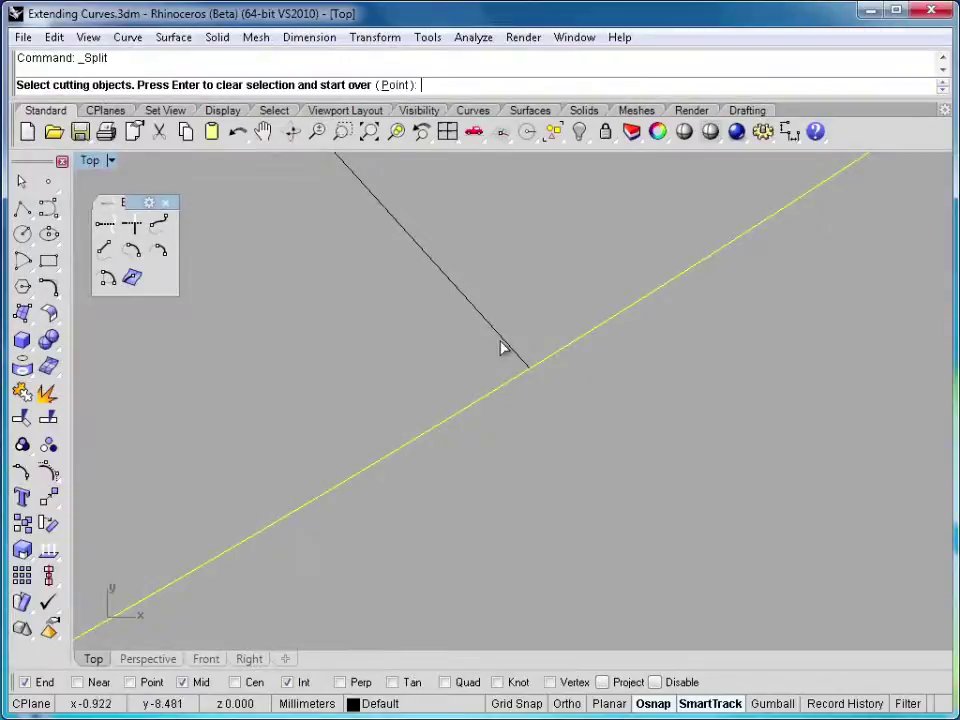
click(506, 344)
key(Return)
click(455, 357)
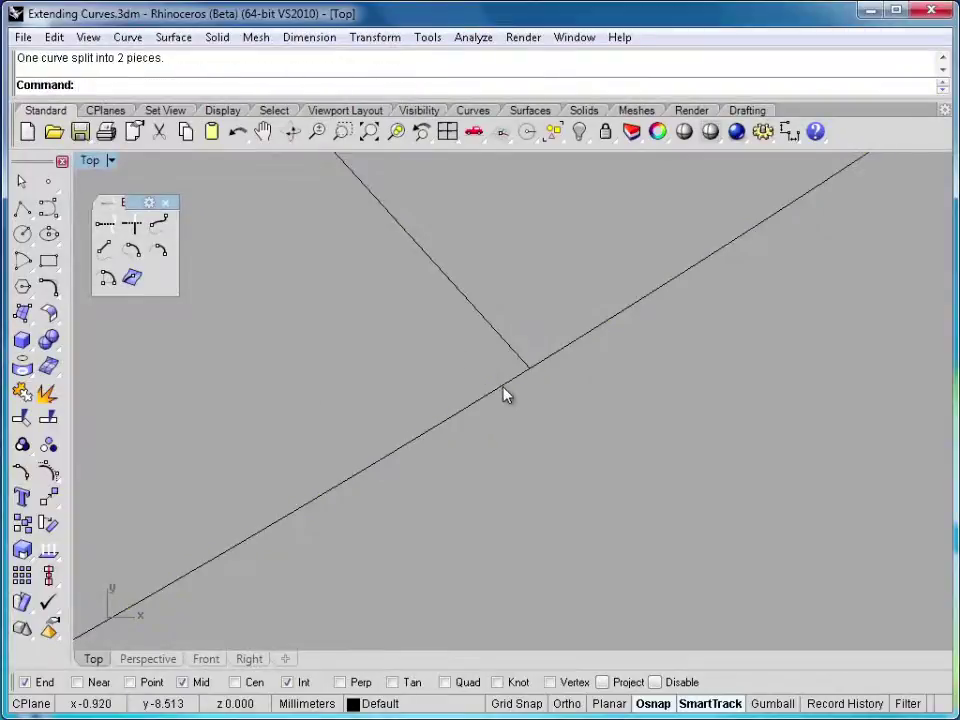
click(504, 385)
click(558, 352)
click(492, 422)
Zoom out and pan the Top view to show all the curves
scroll(476, 428, down, 5)
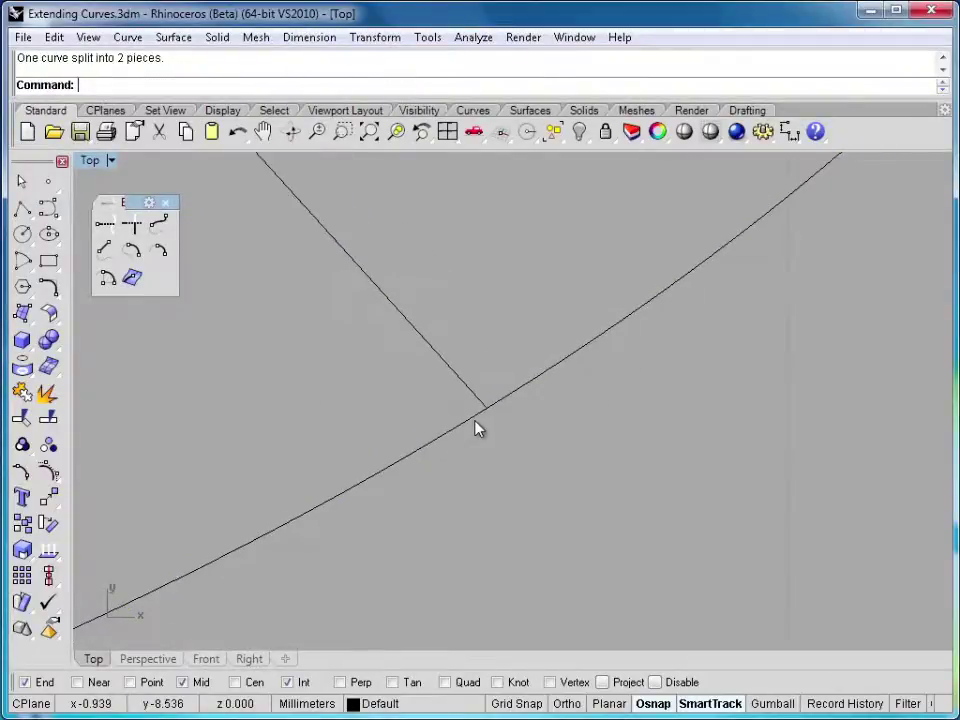
right_drag(476, 428, 536, 471)
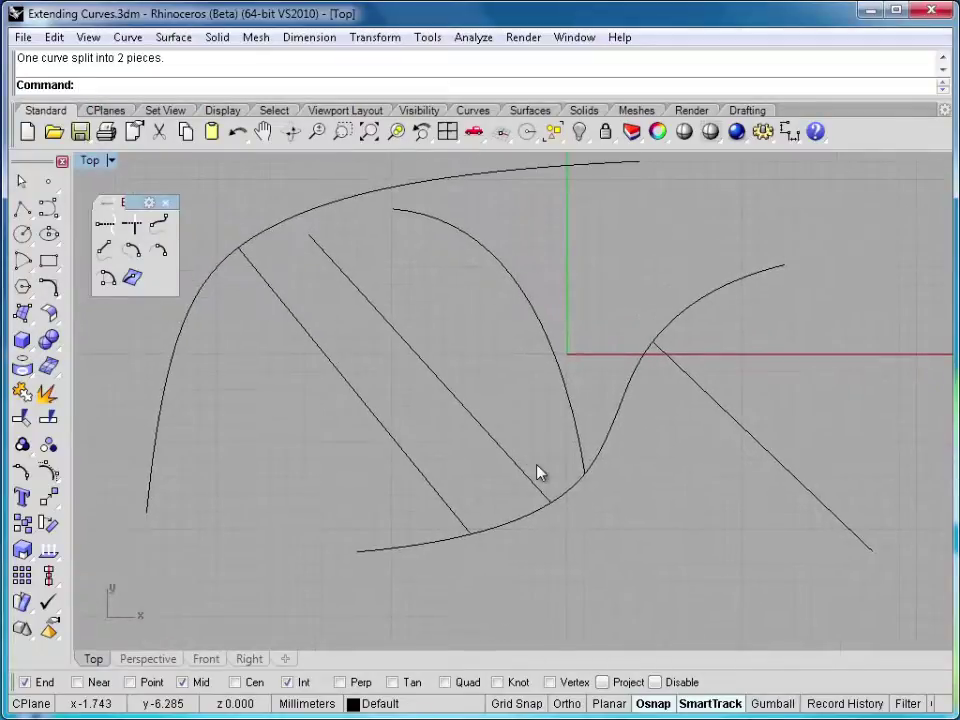
right_drag(452, 341, 455, 393)
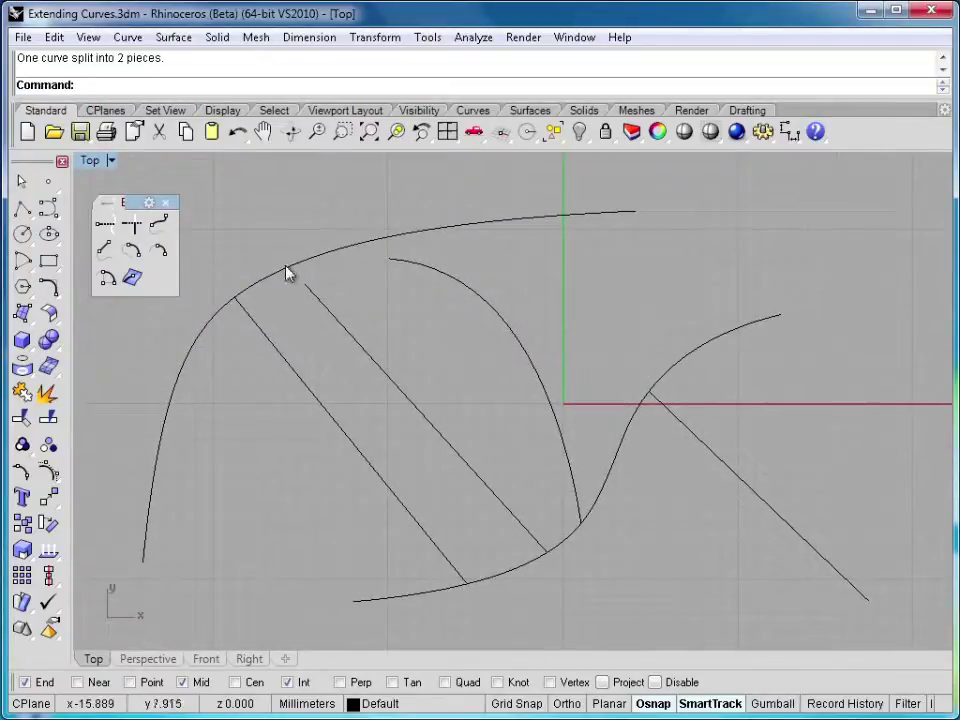
Dynamically extend the middle diagonal's upper end by a length of 2
click(105, 225)
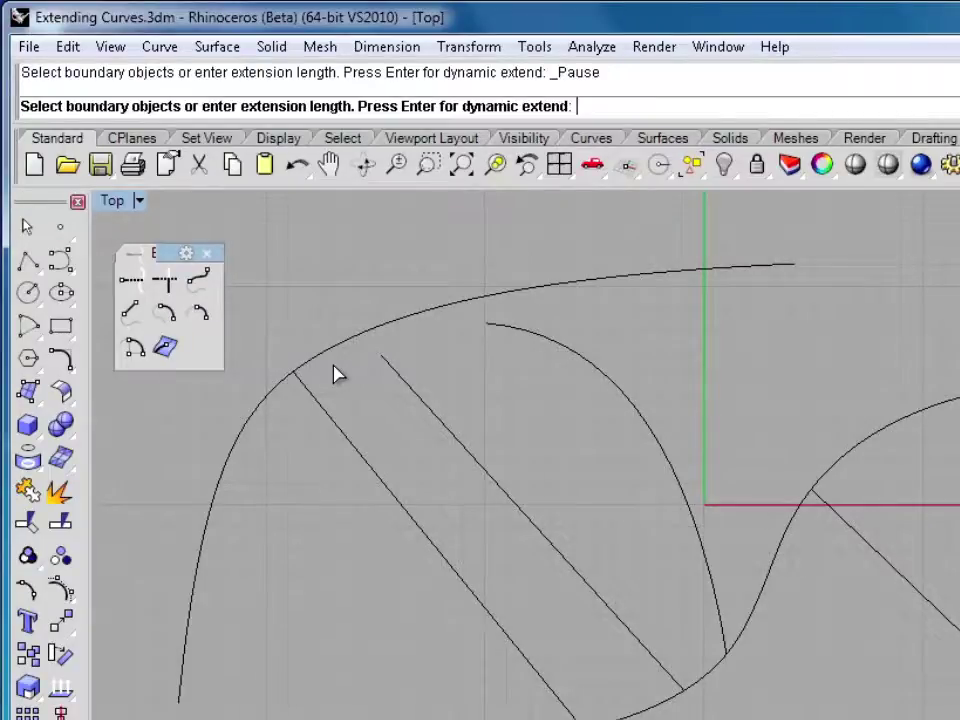
key(Return)
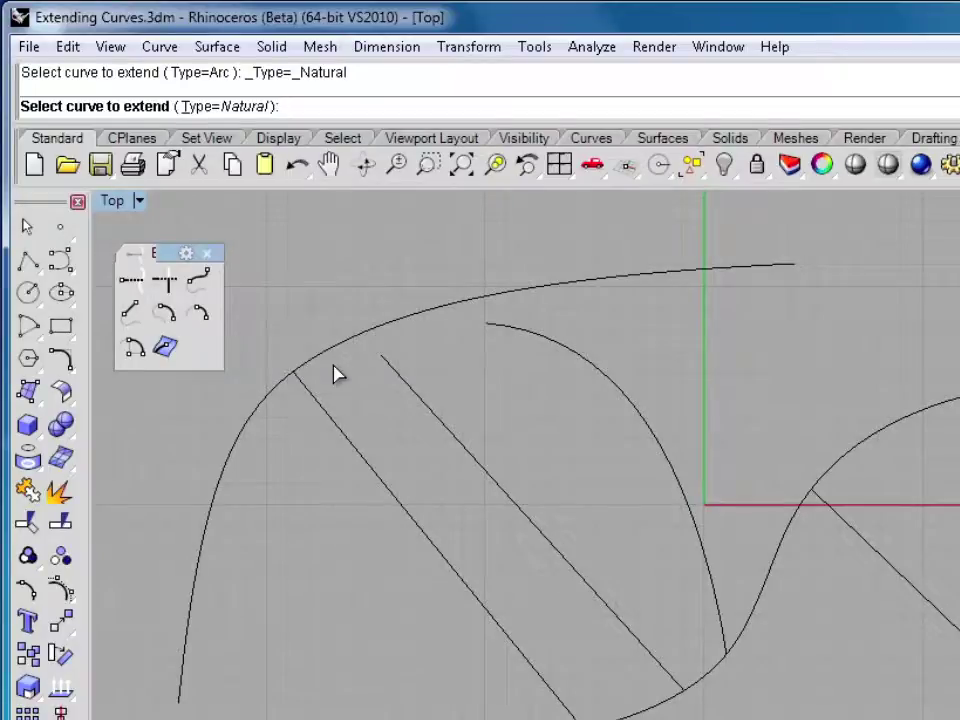
click(396, 375)
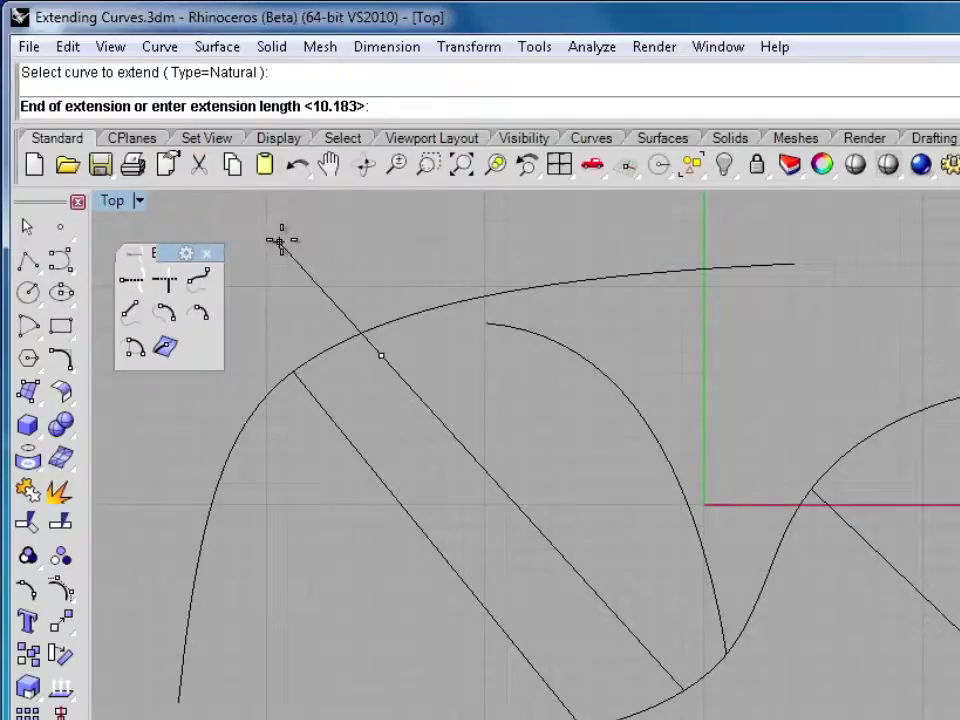
text(2)
key(Return)
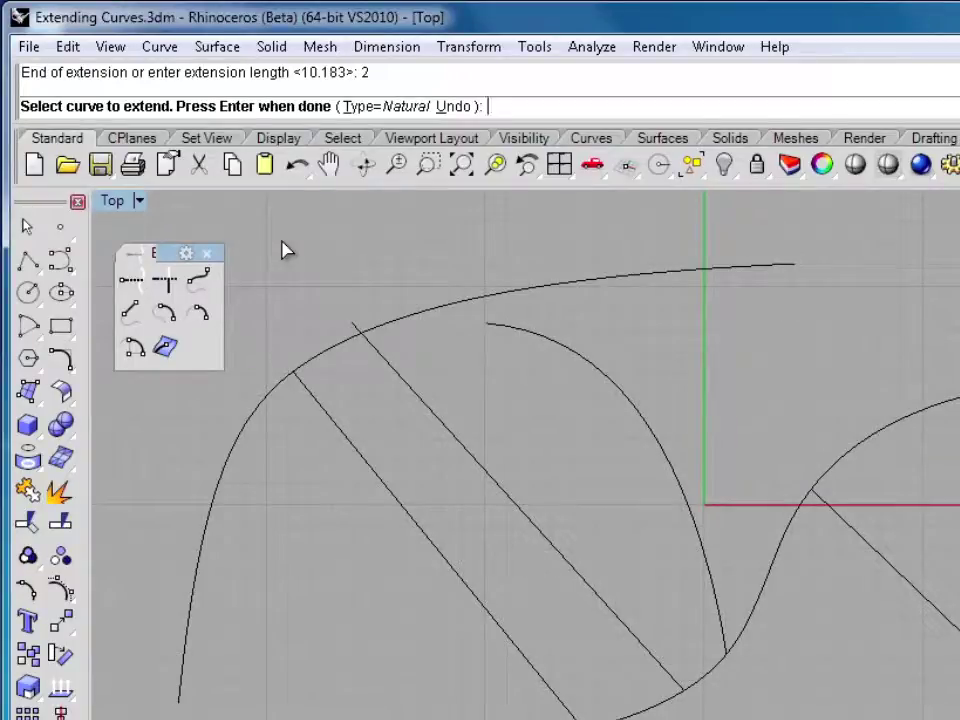
key(Return)
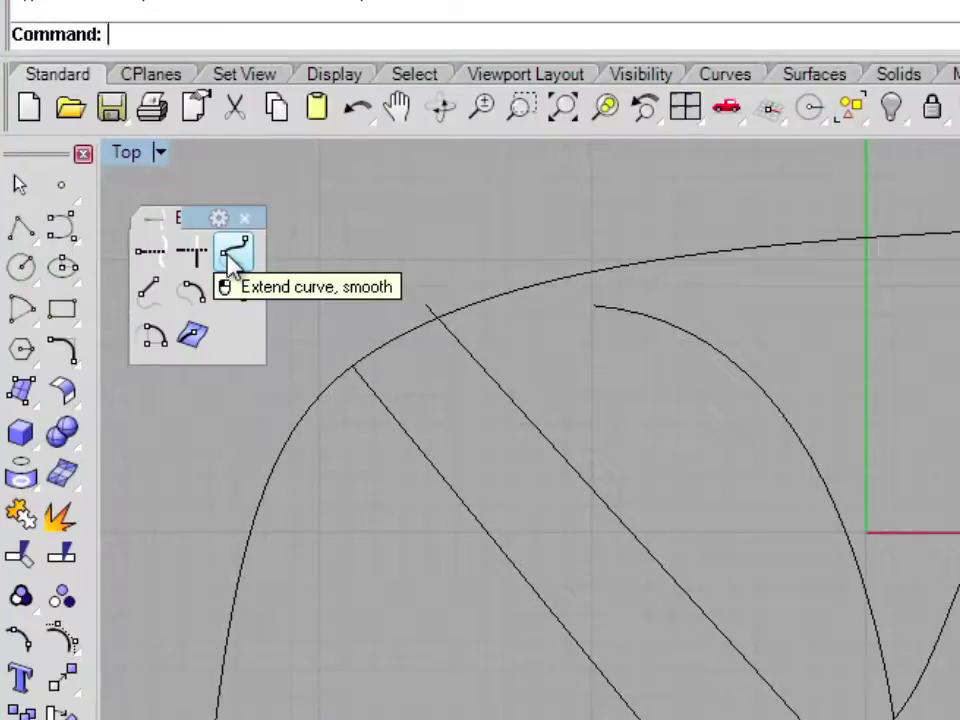
click(155, 292)
click(604, 310)
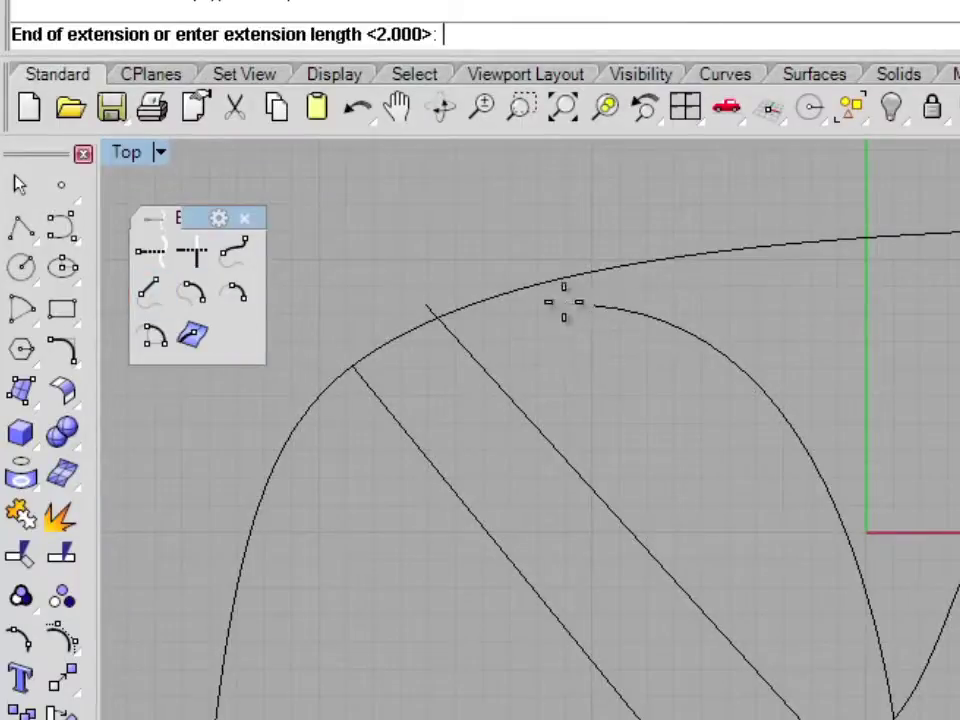
click(331, 281)
key(ctrl+z)
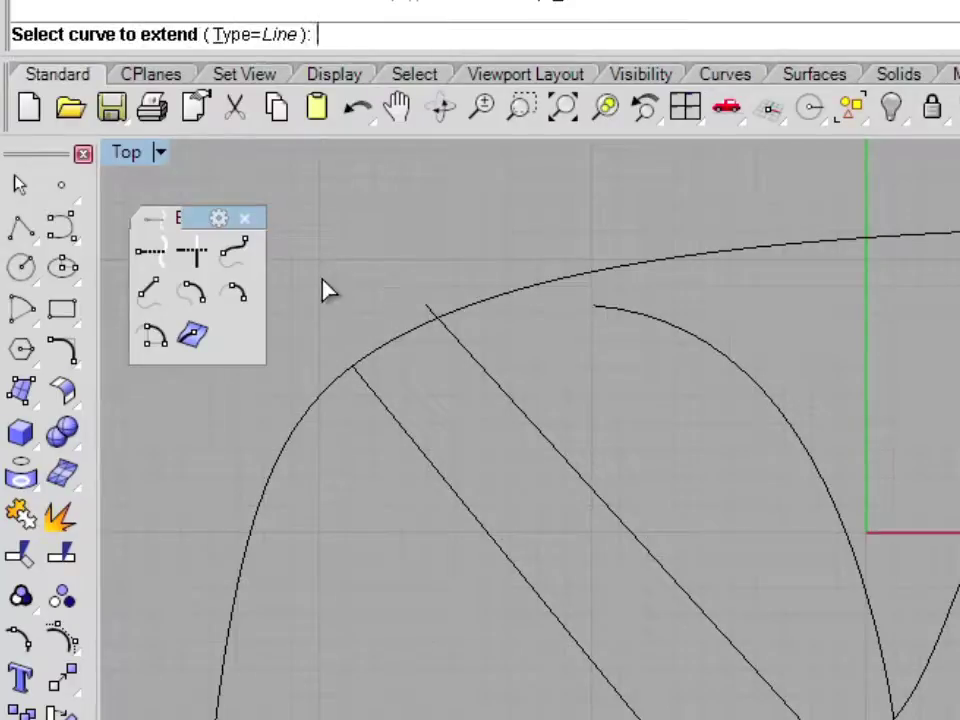
click(235, 256)
click(596, 311)
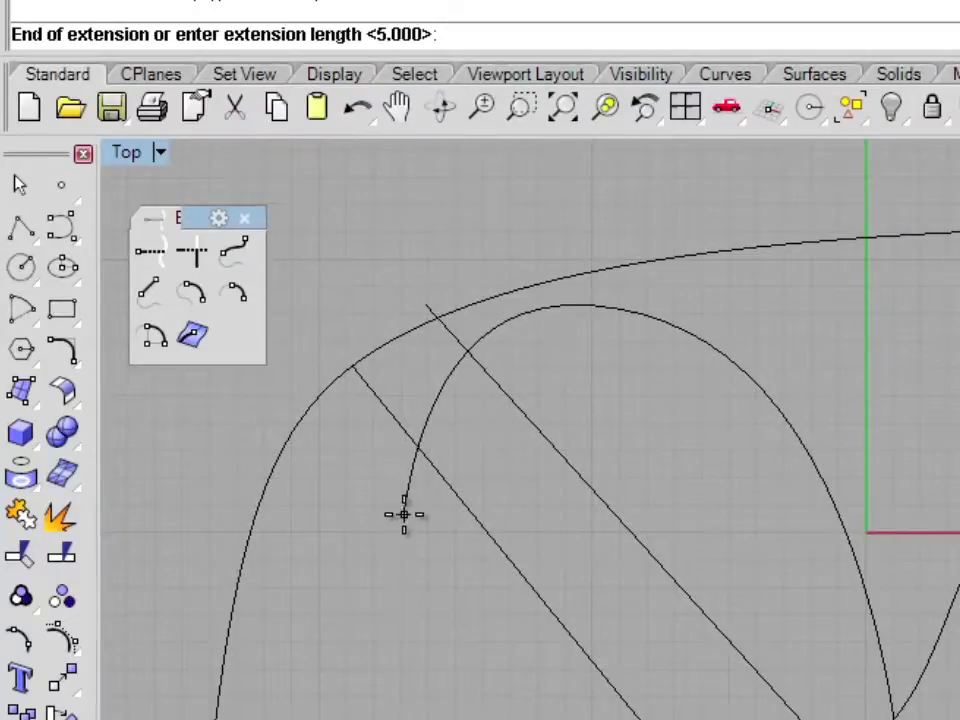
text(10)
key(Return)
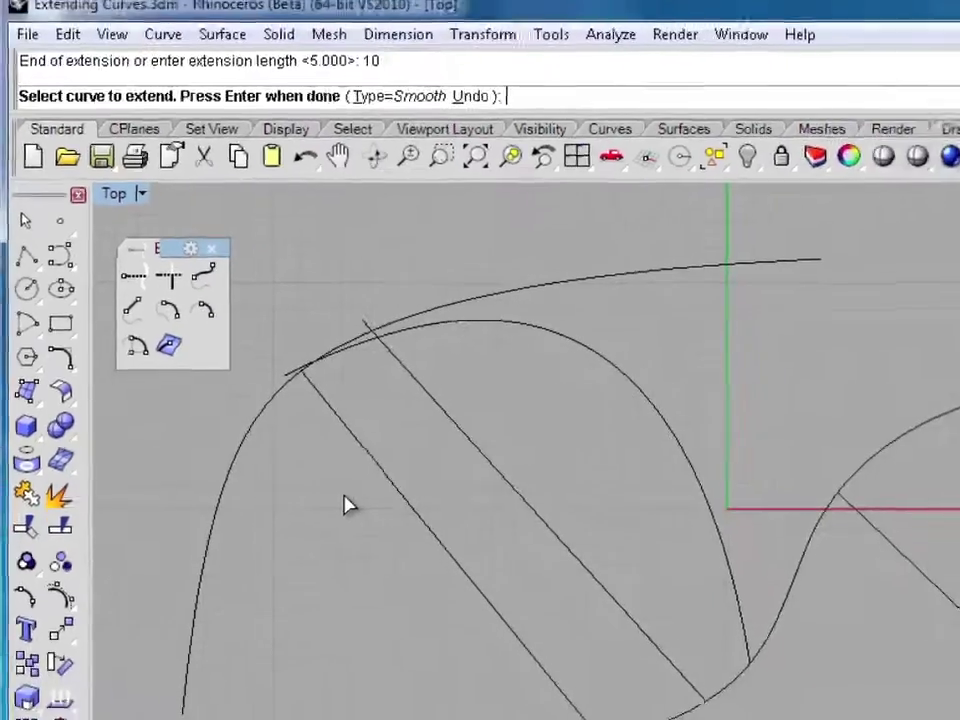
key(ctrl+z)
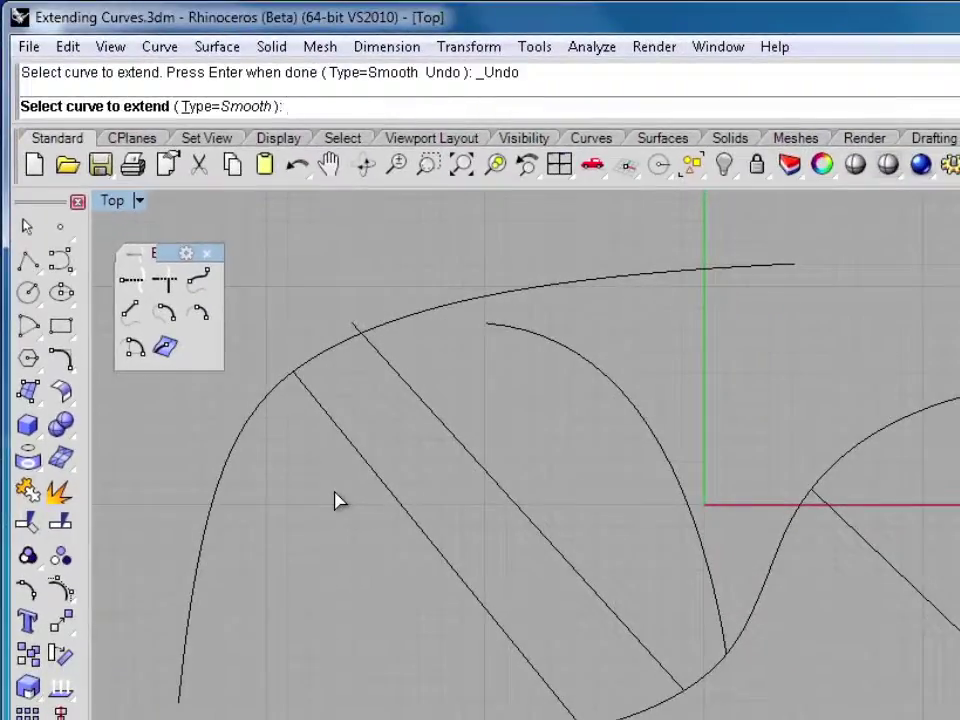
click(170, 315)
click(494, 326)
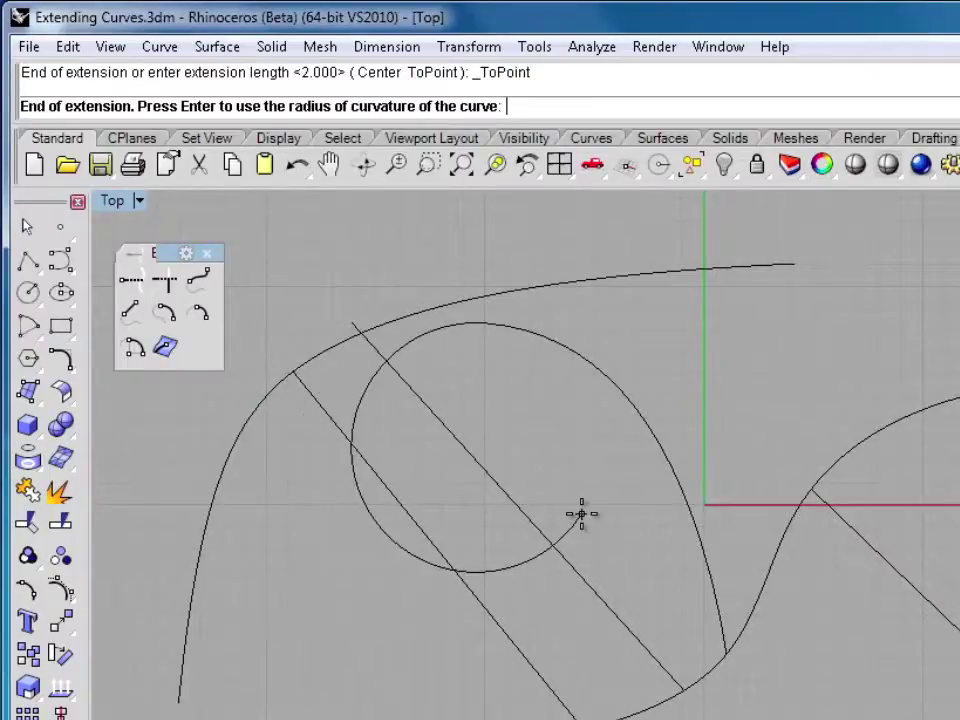
key(ctrl+z)
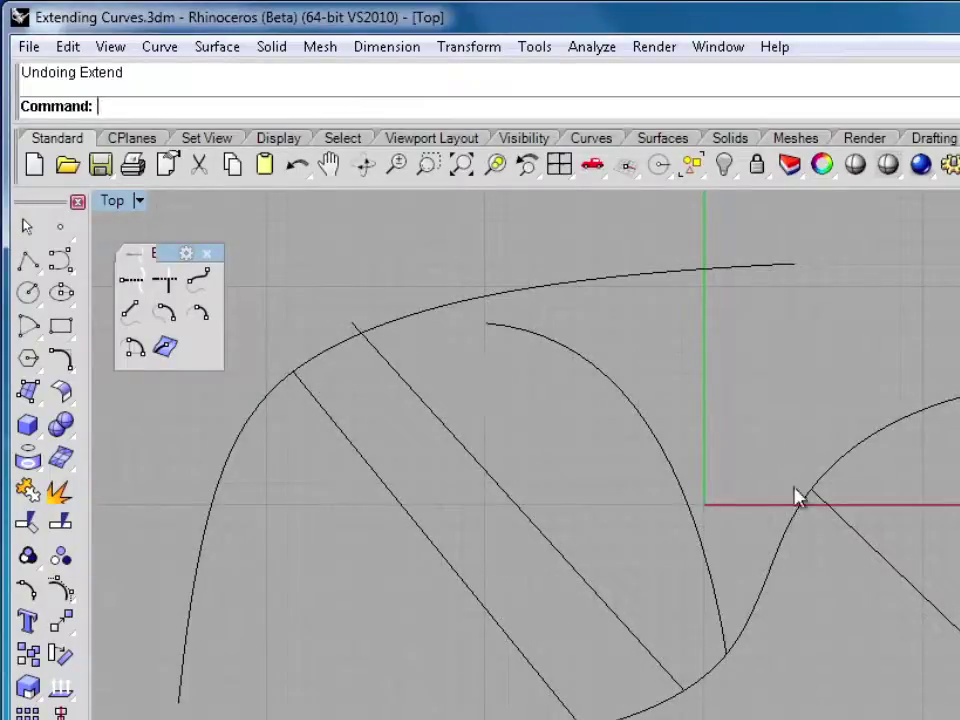
Extend the right diagonal line up to the top curve as boundary
click(133, 284)
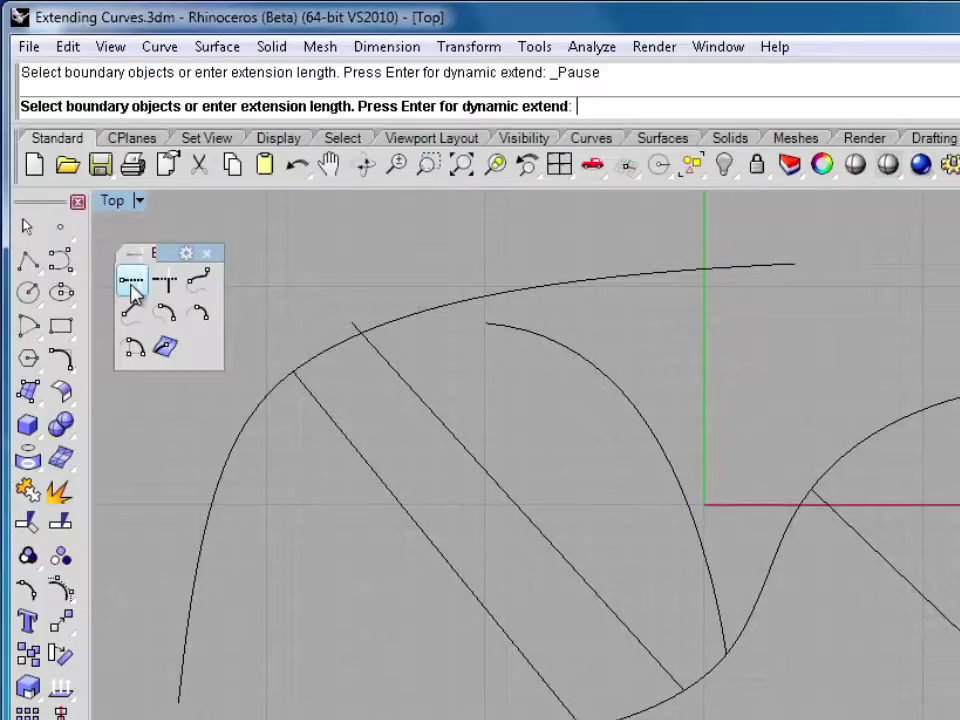
click(561, 287)
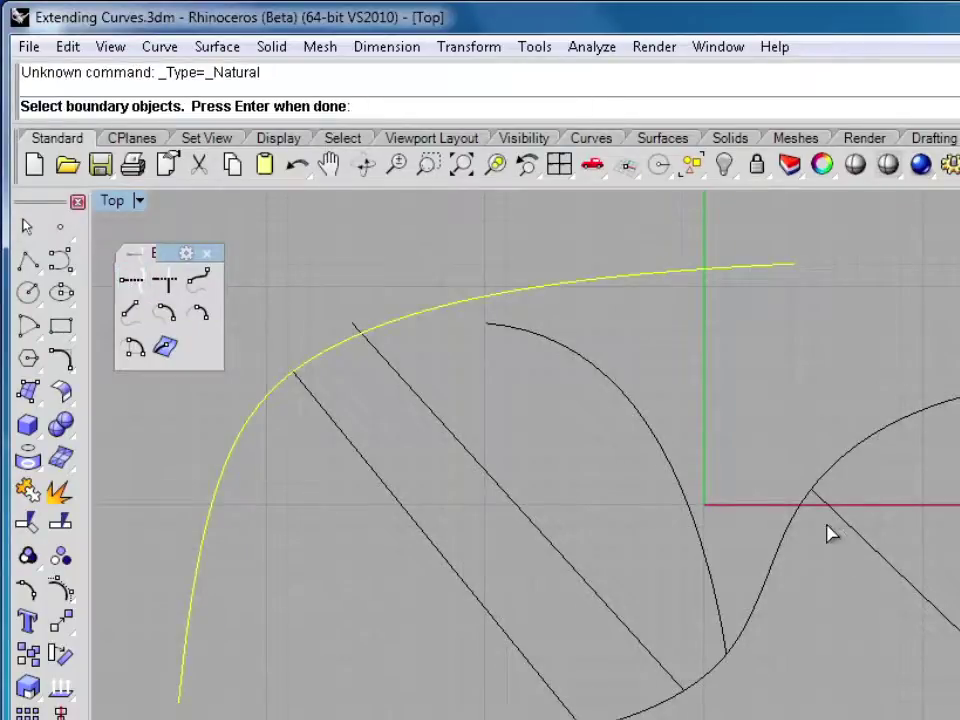
key(Return)
click(825, 508)
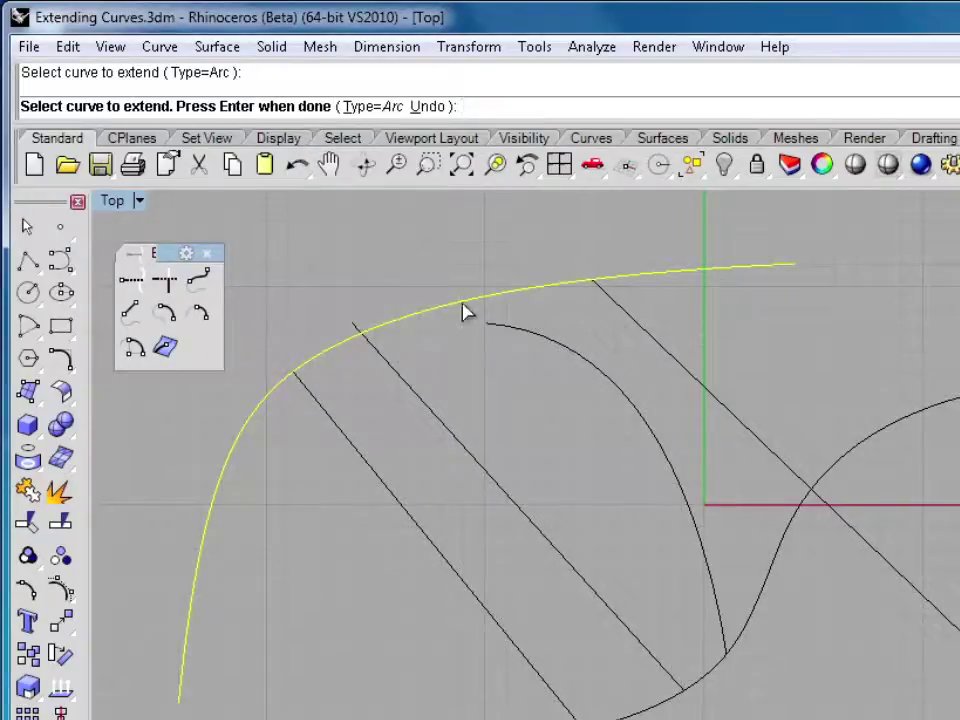
key(Return)
Select the right, middle and lower-left diagonals, the big outer curve, inner arc and upper S-curve piece
click(643, 330)
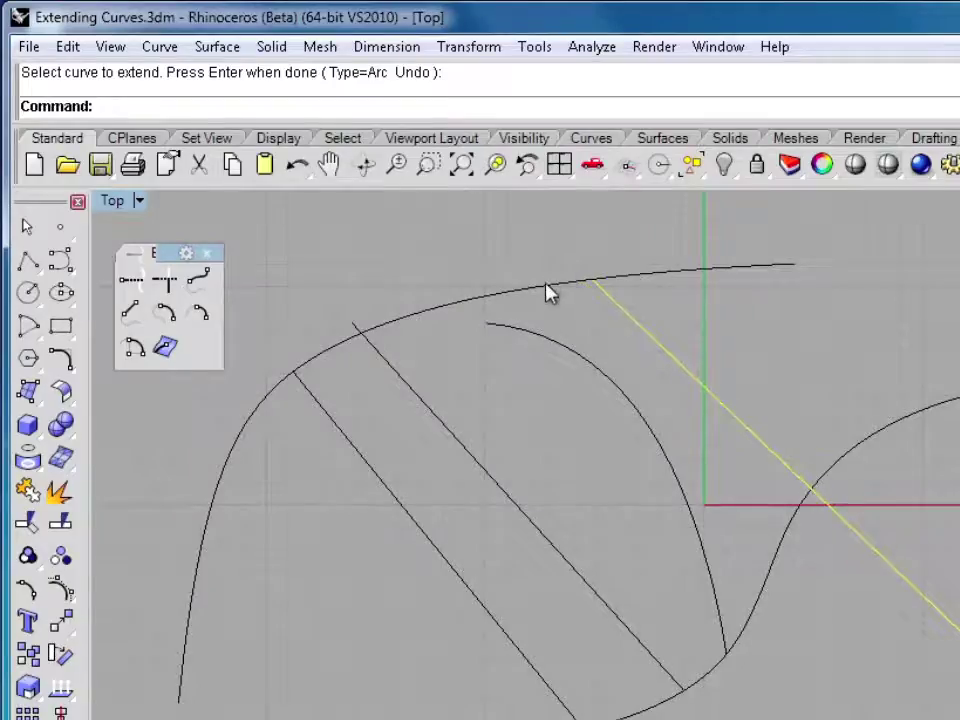
shift+click(546, 291)
shift+click(384, 358)
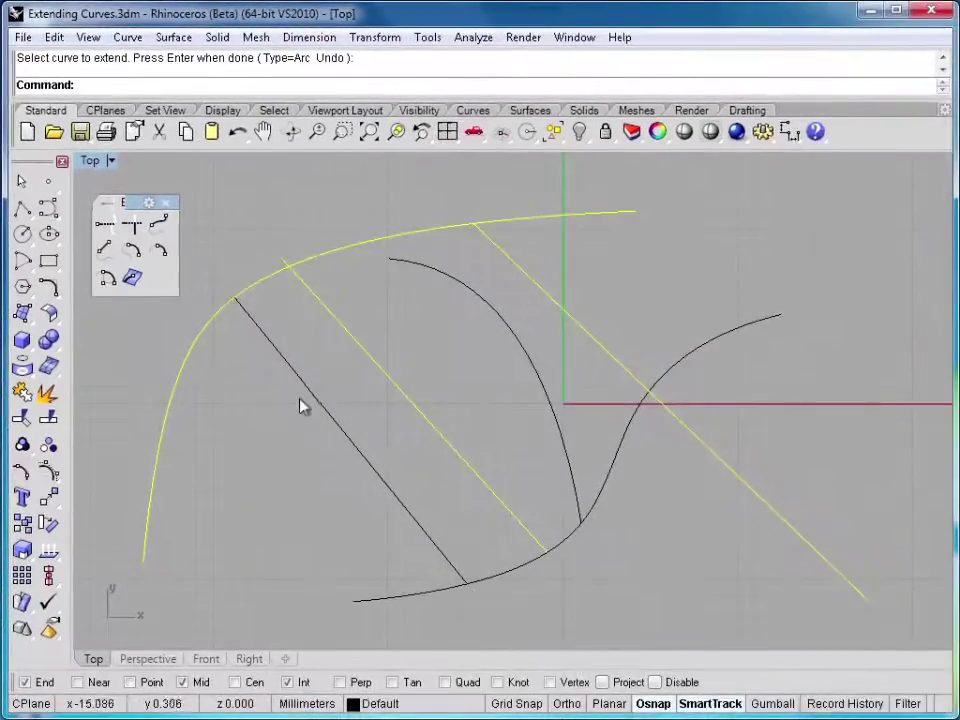
shift+click(300, 404)
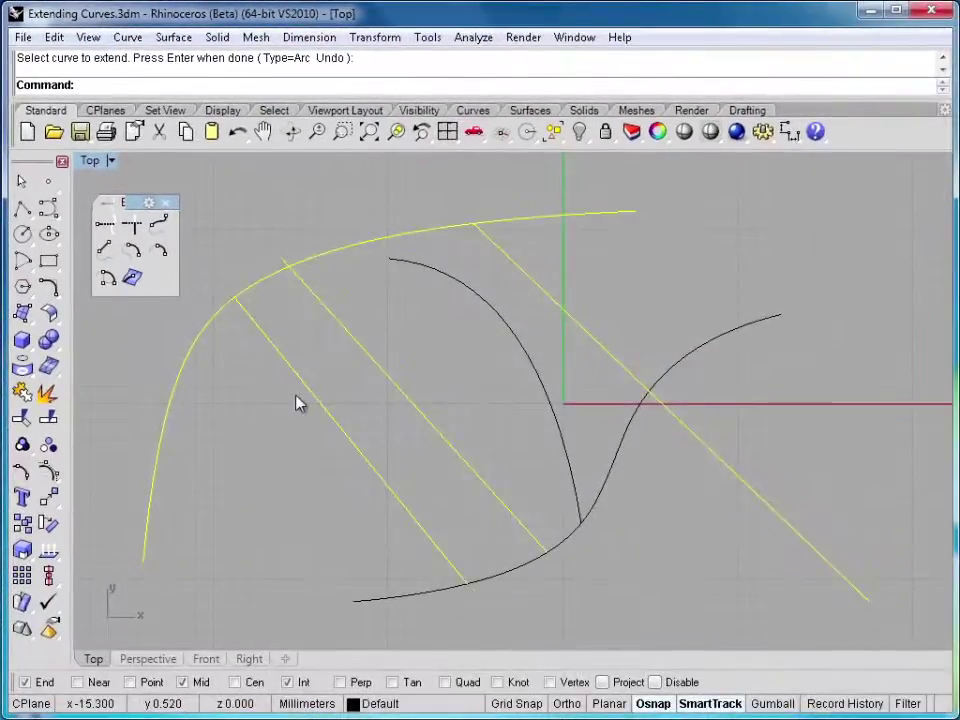
shift+click(538, 388)
ctrl+click(615, 468)
shift+click(615, 468)
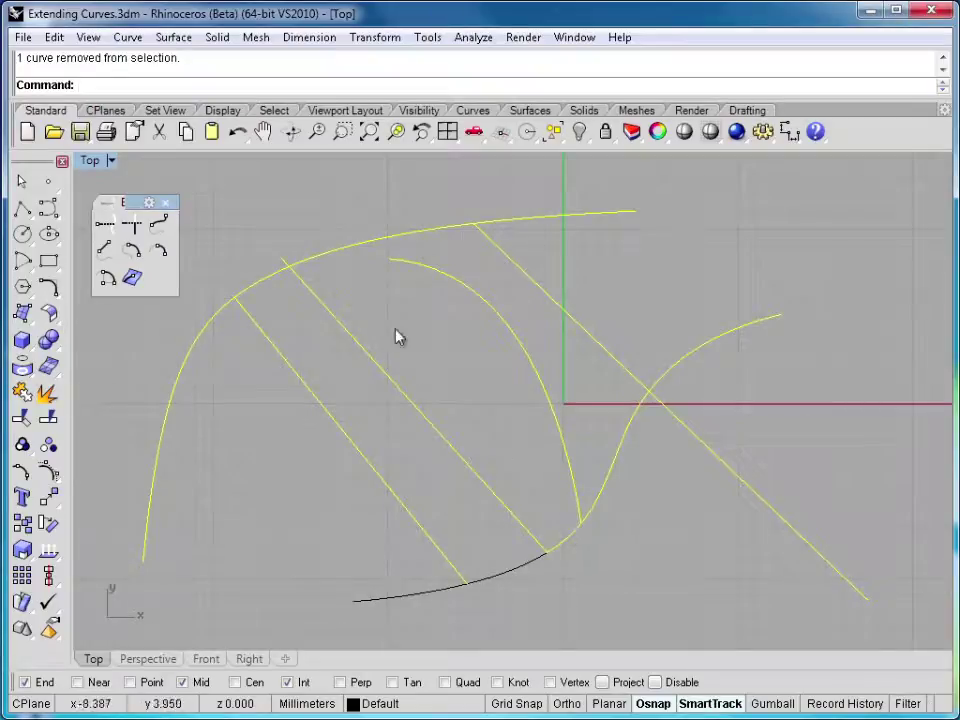
Trim the big curve's lower-left part, both S-curve tails, the top curve's right end and the diagonal's lower end
click(24, 420)
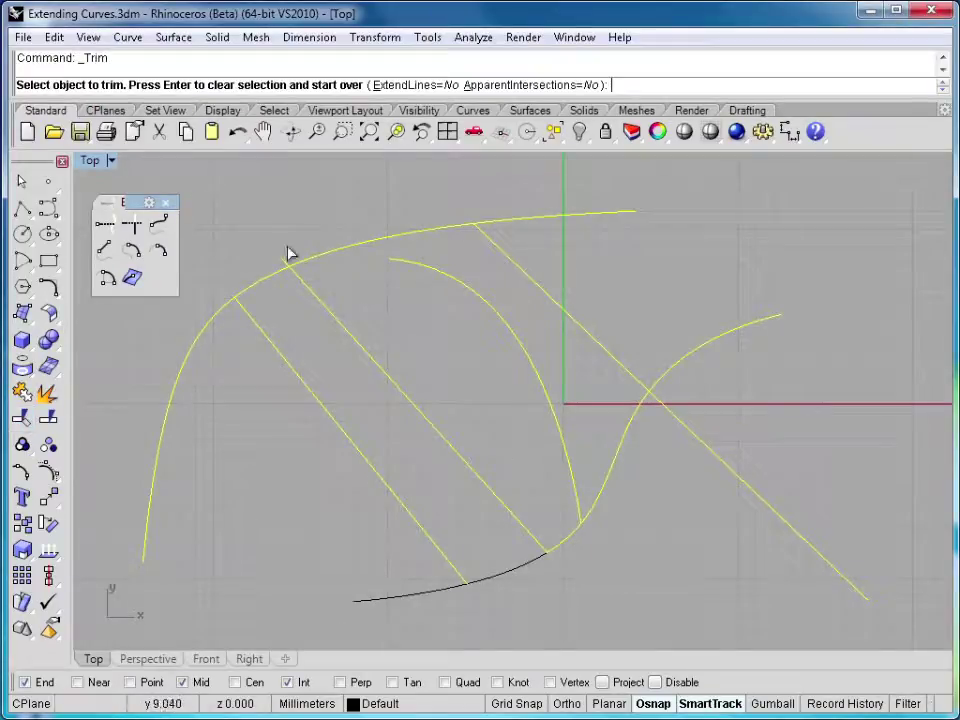
click(230, 317)
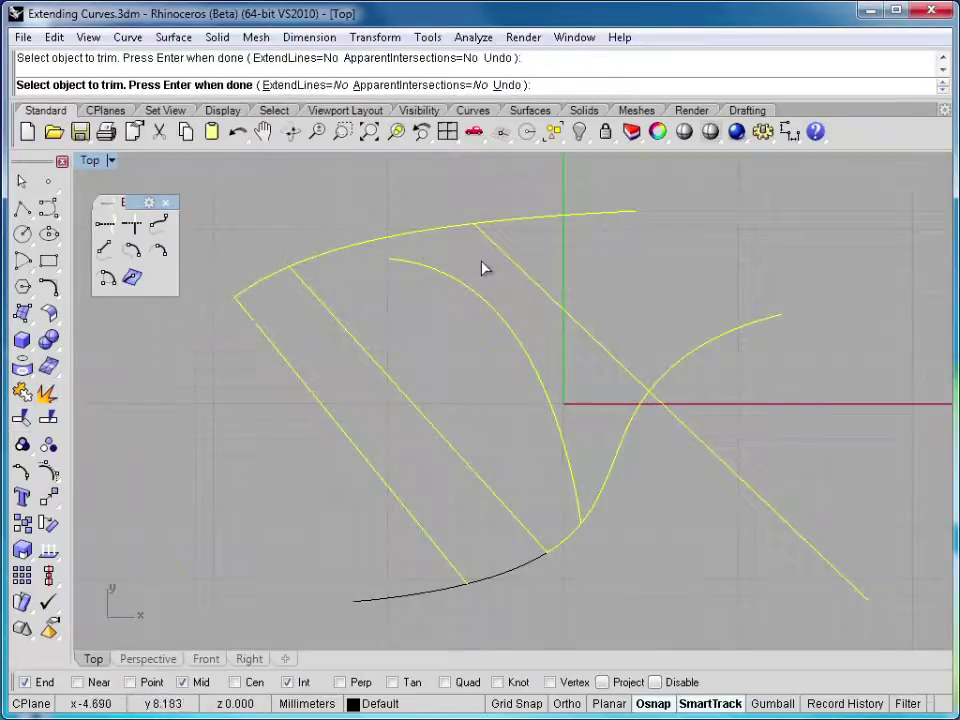
click(564, 540)
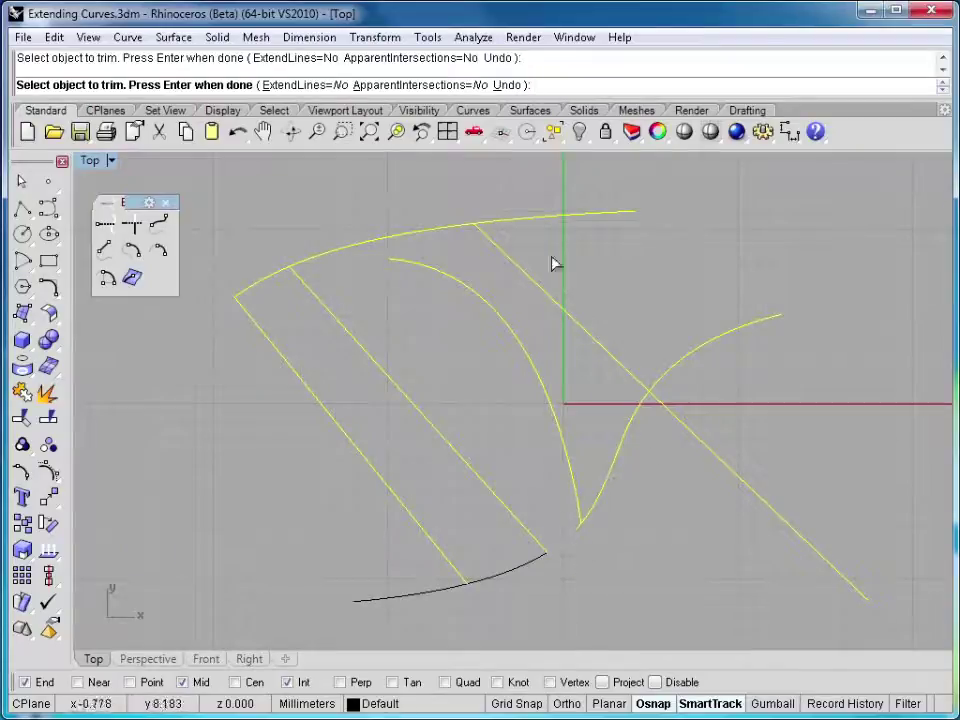
click(583, 215)
click(692, 365)
click(676, 410)
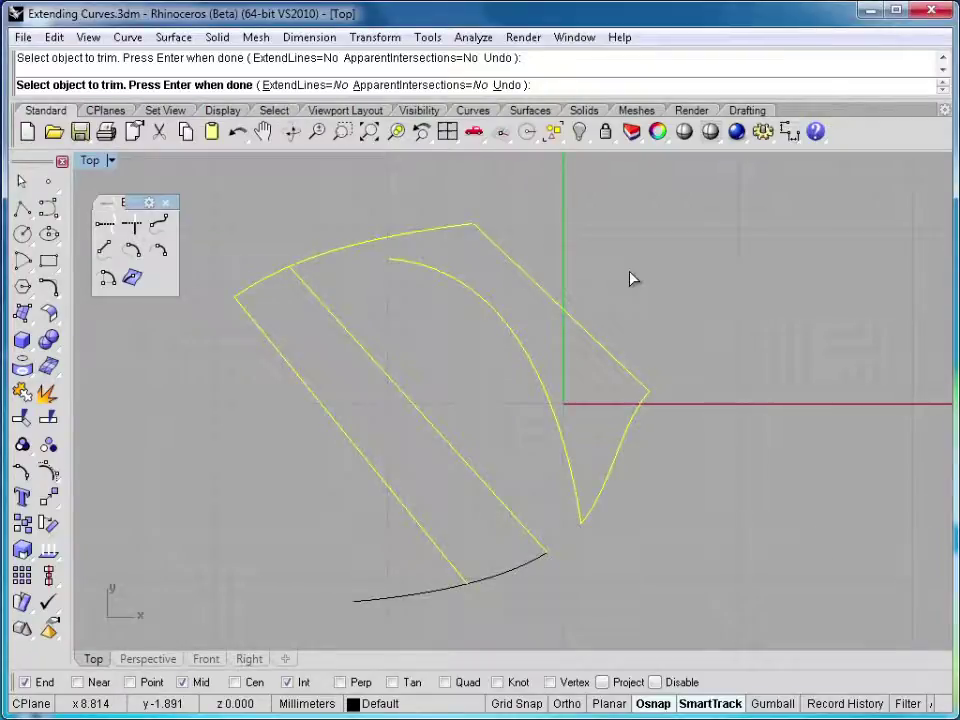
key(Return)
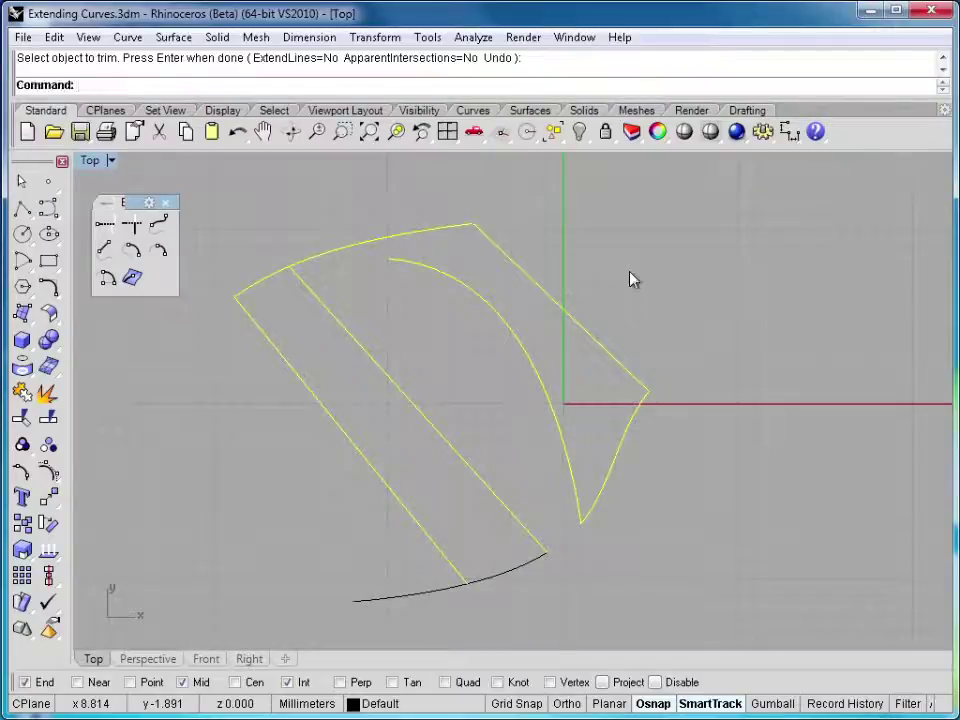